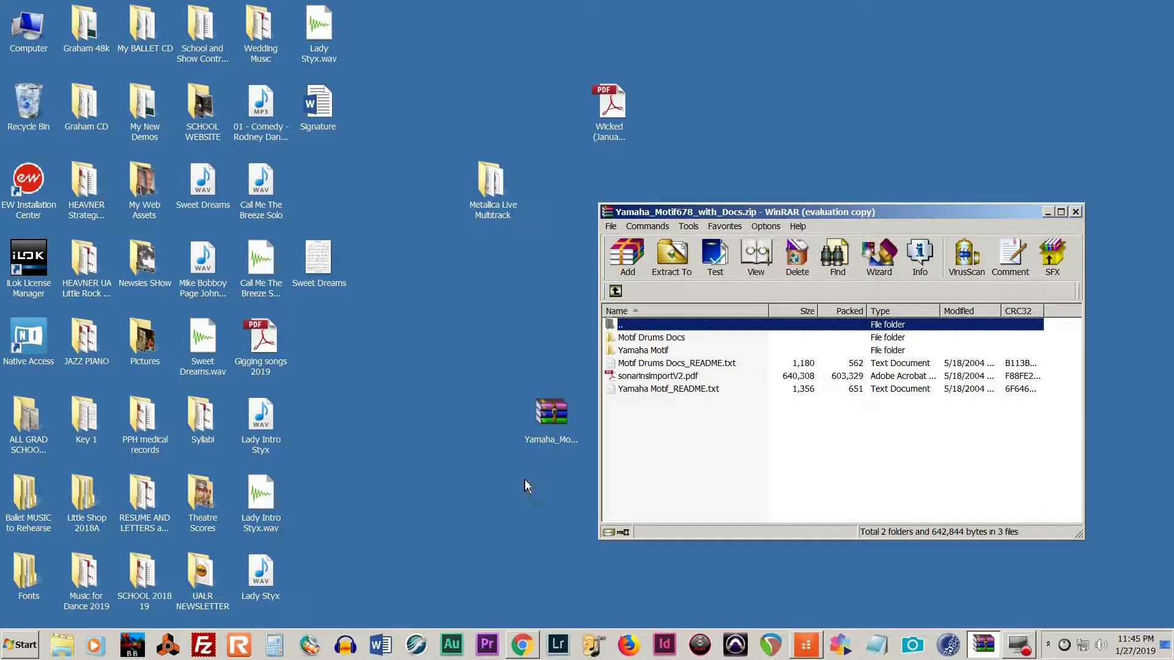
Step: Extract the Yamaha Motif archive to the Desktop with Extract To
{"action": "left_click", "coordinate": [560, 416]}
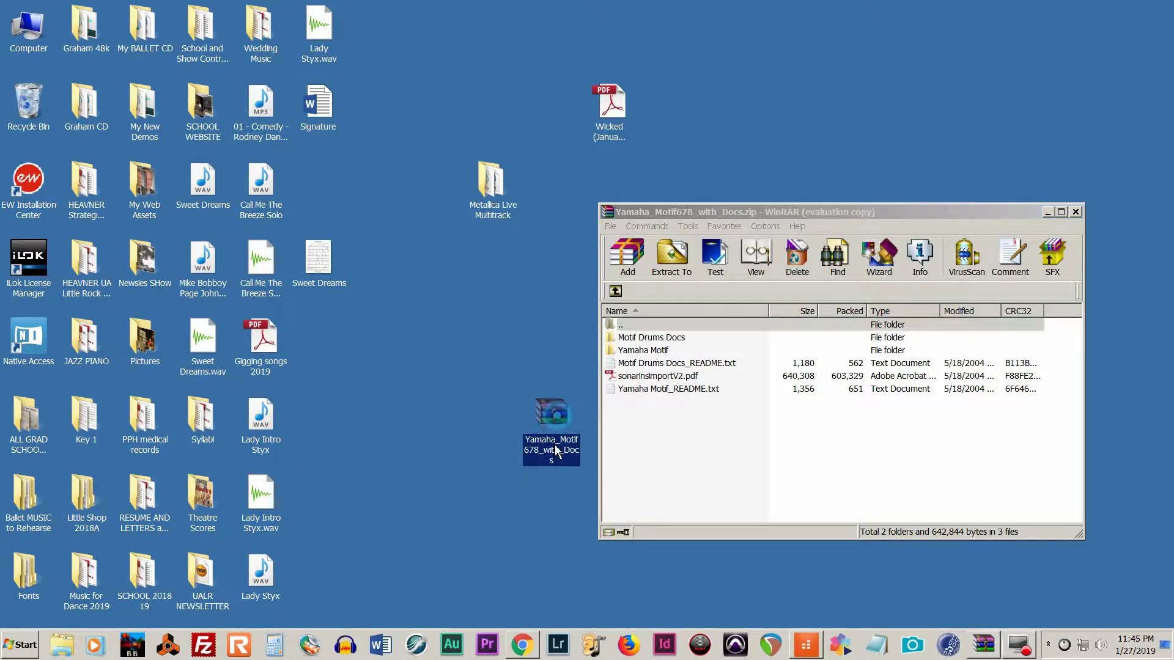
{"action": "left_click", "coordinate": [652, 434]}
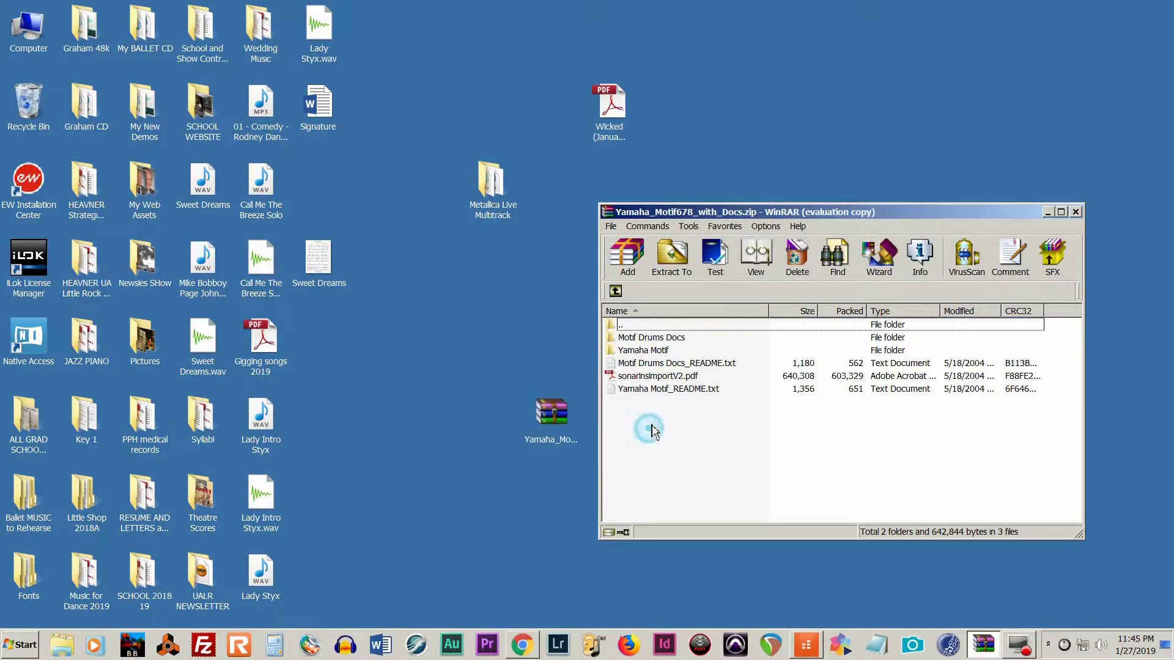
{"action": "left_click", "coordinate": [677, 273]}
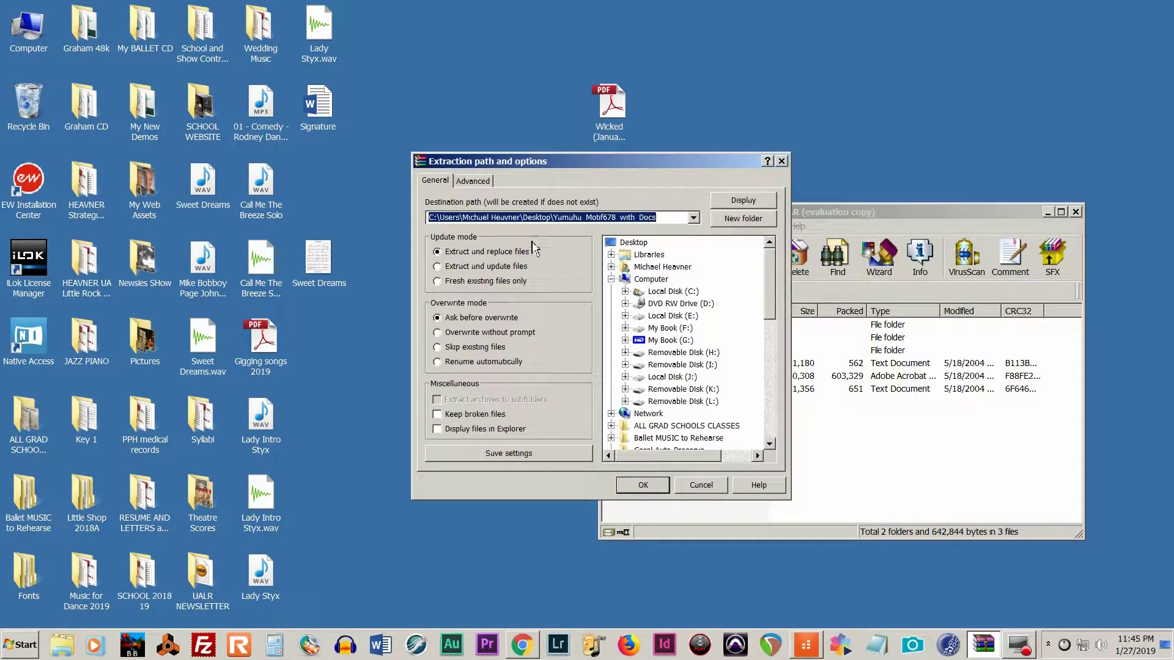
{"action": "left_click", "coordinate": [643, 485]}
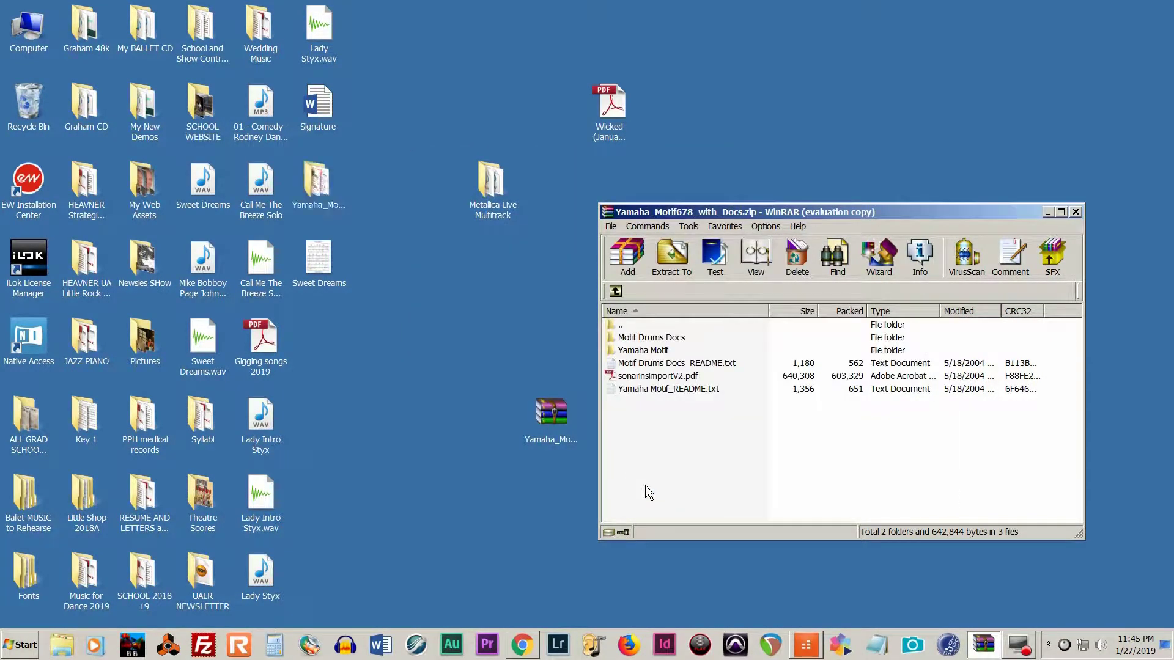
Step: Place the new Yamaha_Motif678_with_Docs folder beside the zip and close WinRAR
{"action": "left_click", "coordinate": [421, 300]}
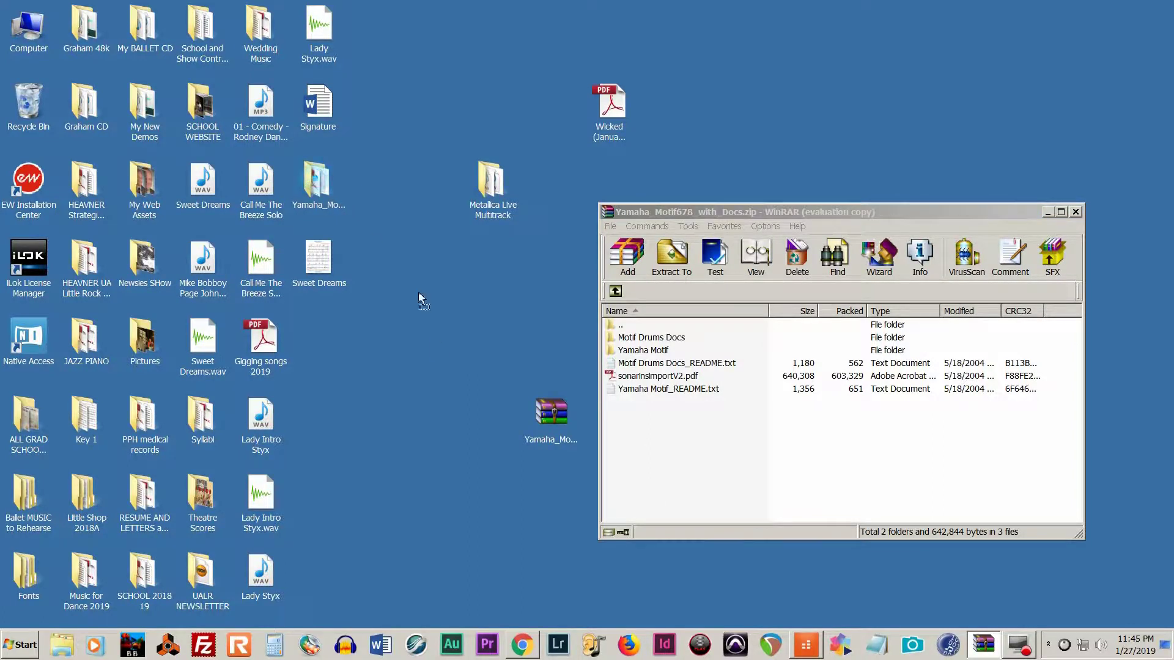
{"action": "left_click_drag", "start_coordinate": [418, 291], "coordinate": [474, 376]}
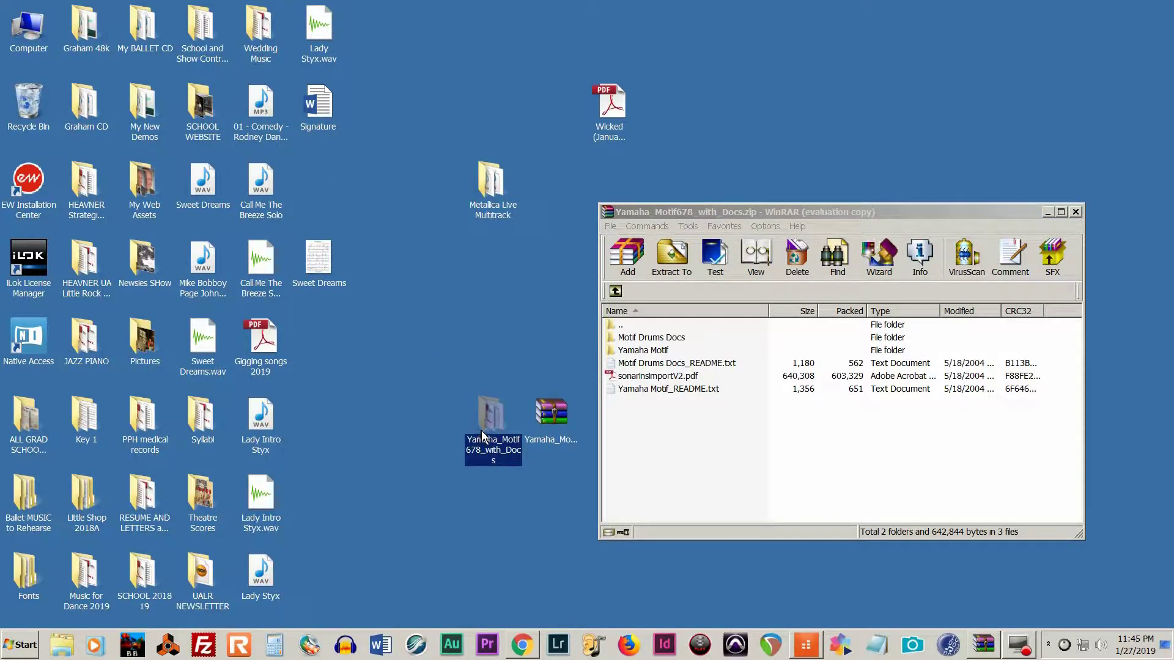
{"action": "left_click", "coordinate": [1076, 211]}
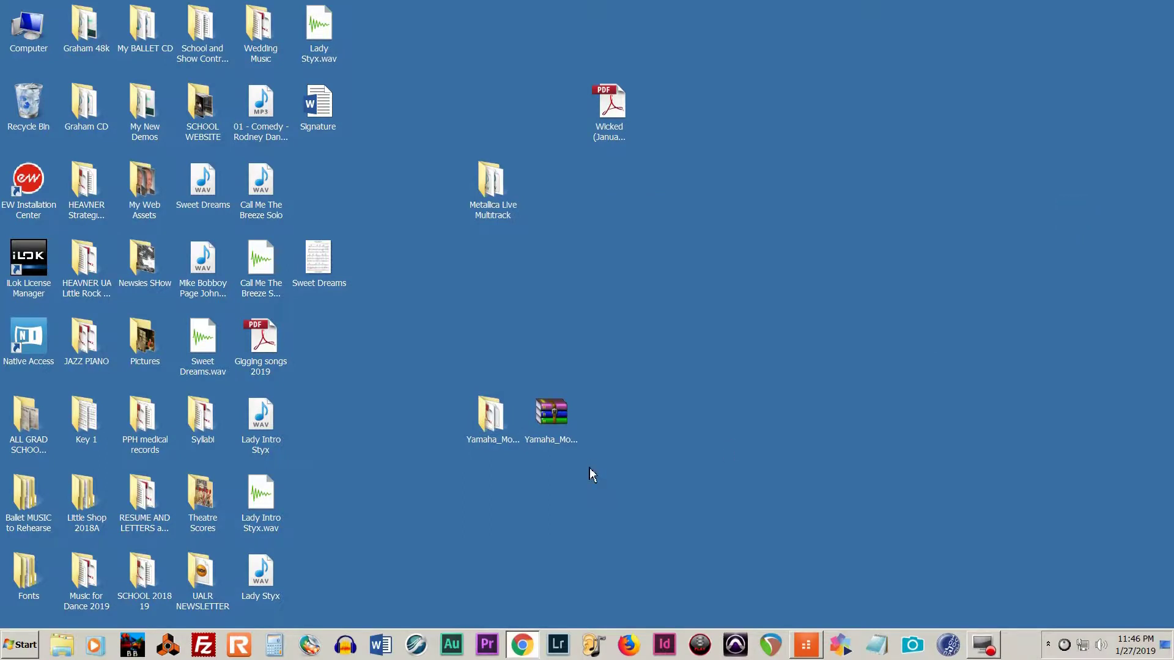
Step: Restore Cakewalk and go to Edit > Preferences, MIDI Instruments page
{"action": "left_click", "coordinate": [808, 649]}
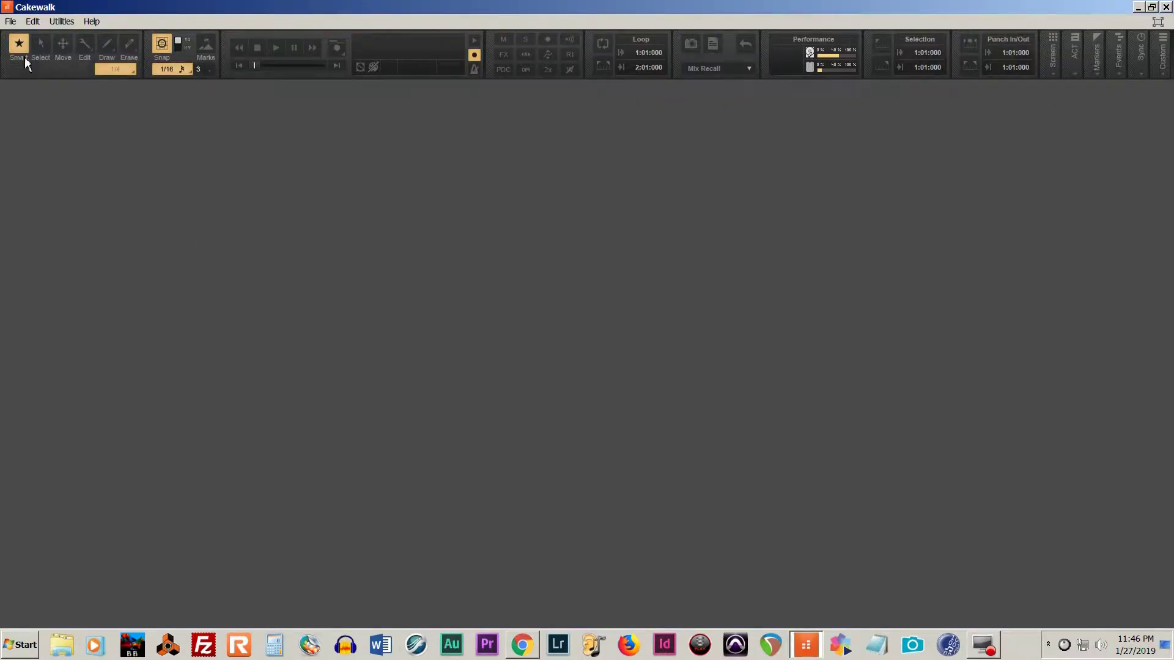
{"action": "left_click", "coordinate": [34, 23]}
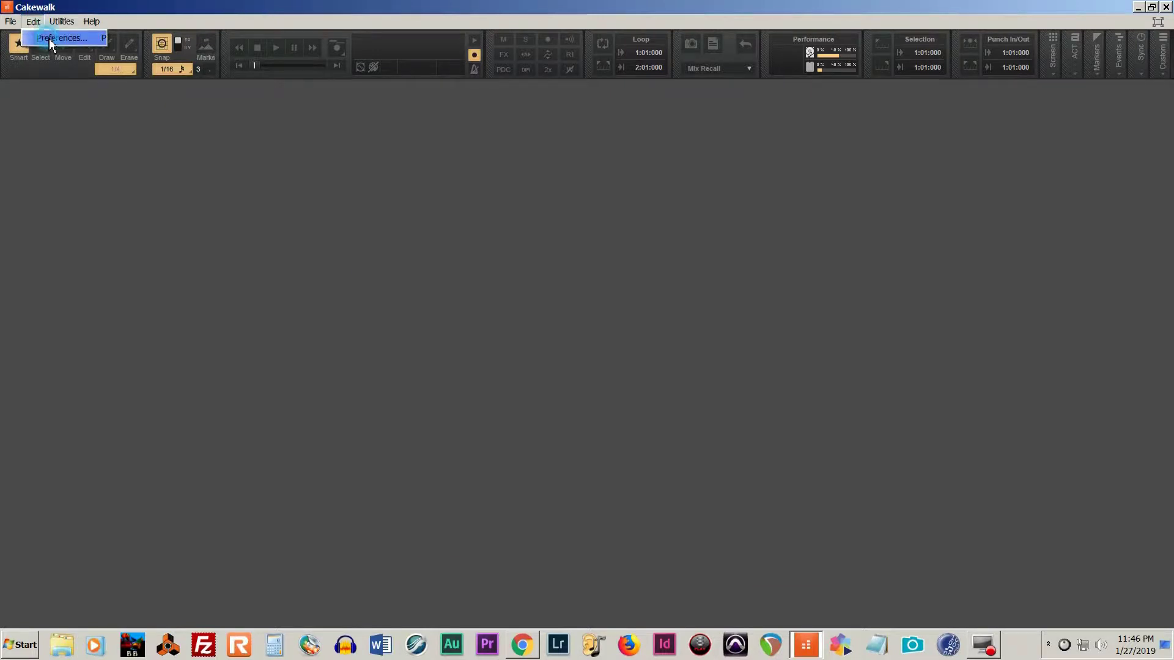
{"action": "left_click", "coordinate": [49, 39]}
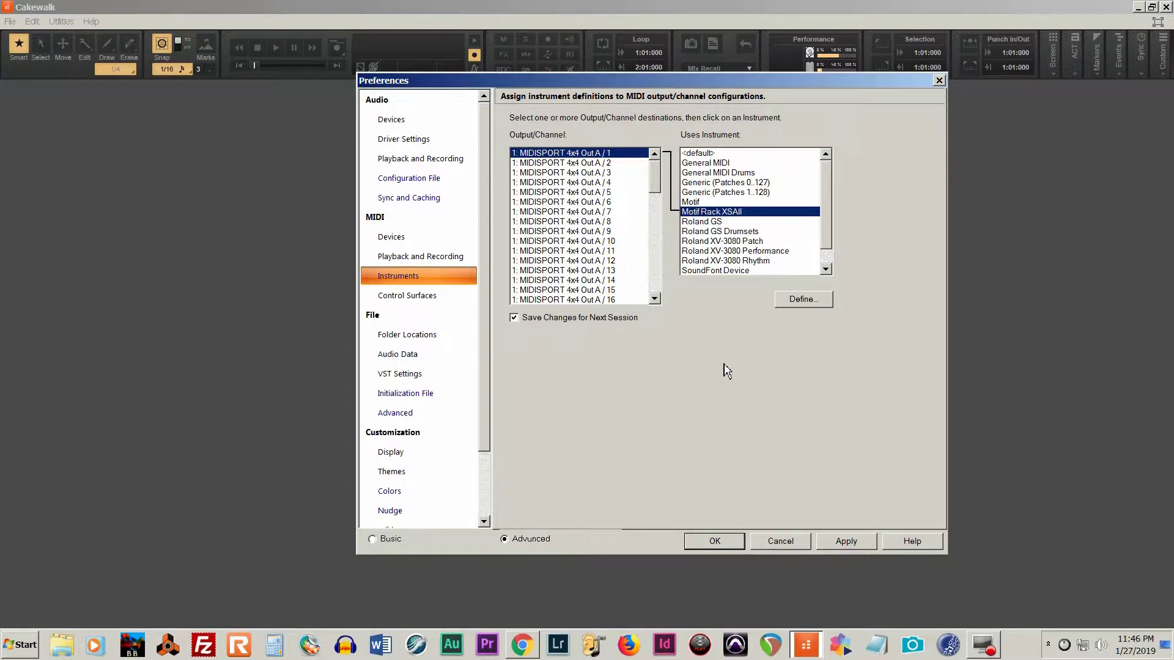
Step: Start an instrument definition import and browse to Desktop > Yamaha_Motif678_with_Docs > Yamaha Motif
{"action": "left_click", "coordinate": [801, 301]}
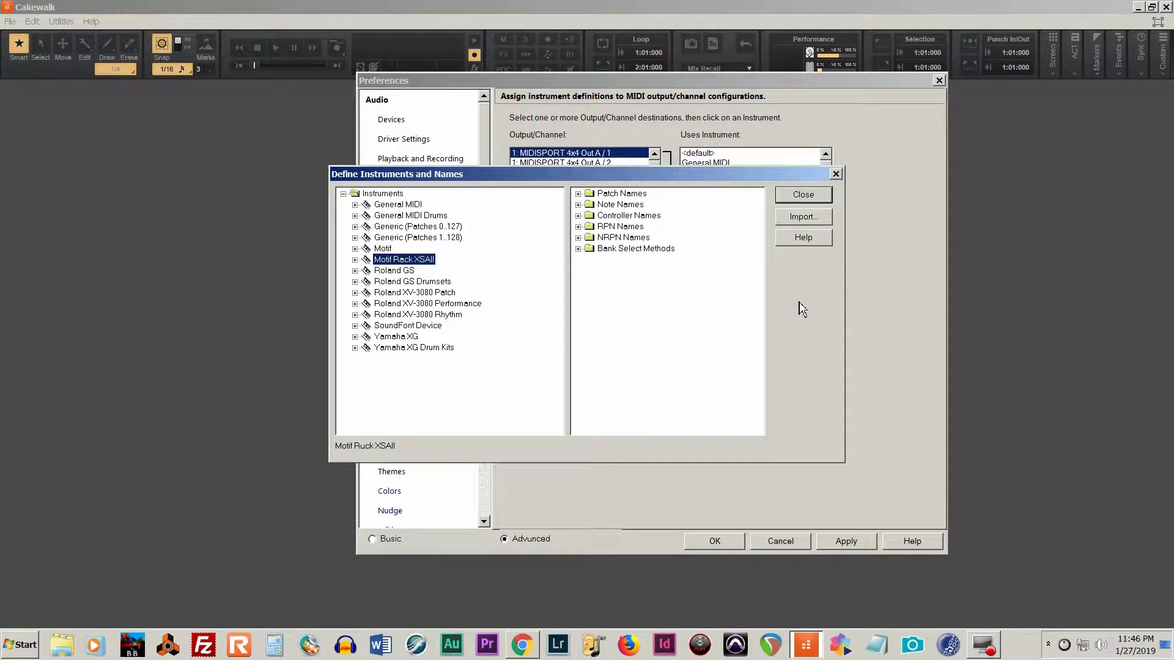
{"action": "left_click", "coordinate": [806, 221]}
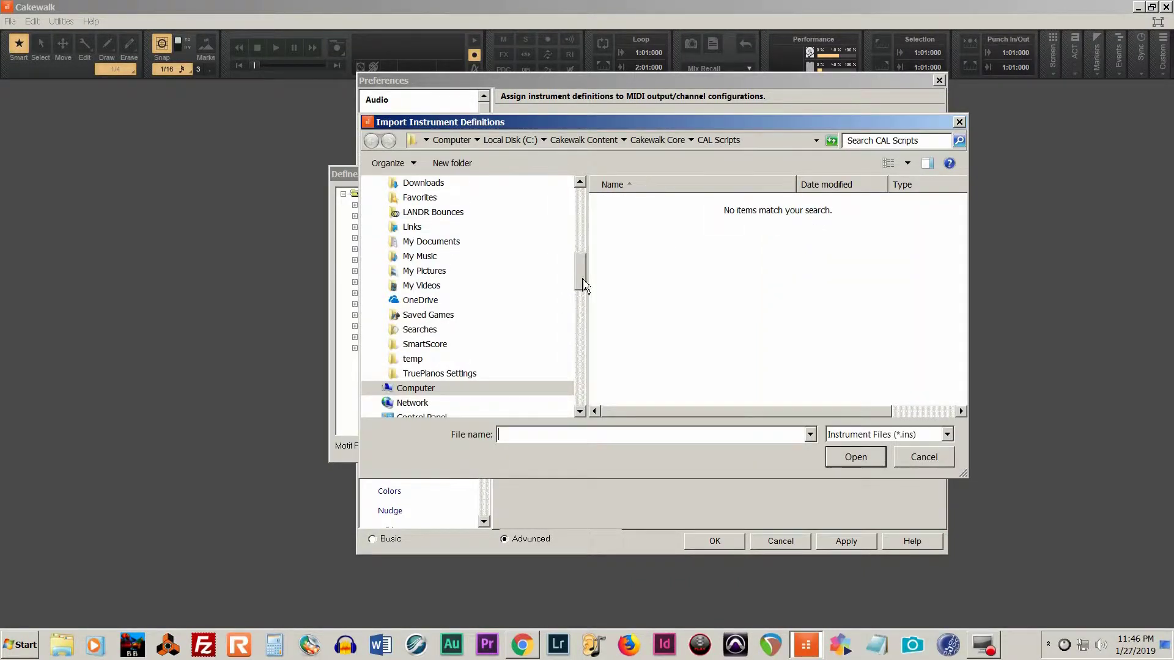
{"action": "left_click_drag", "start_coordinate": [583, 285], "coordinate": [578, 219]}
{"action": "left_click", "coordinate": [403, 305]}
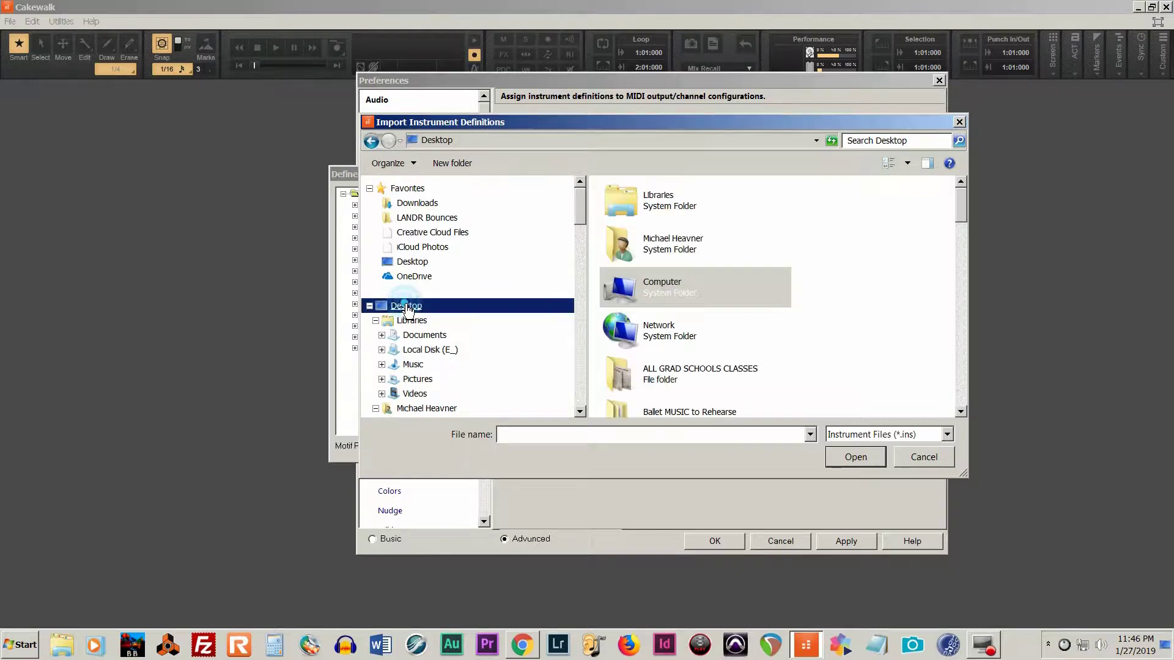
{"action": "left_click_drag", "start_coordinate": [965, 213], "coordinate": [945, 394]}
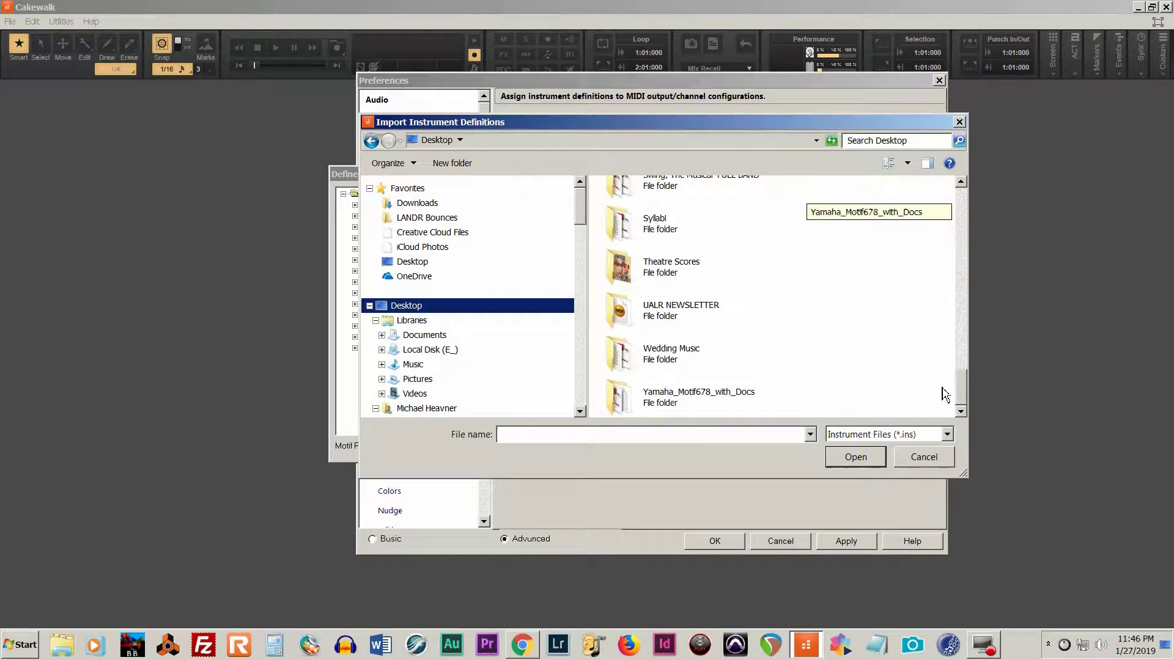
{"action": "double_click", "coordinate": [660, 397]}
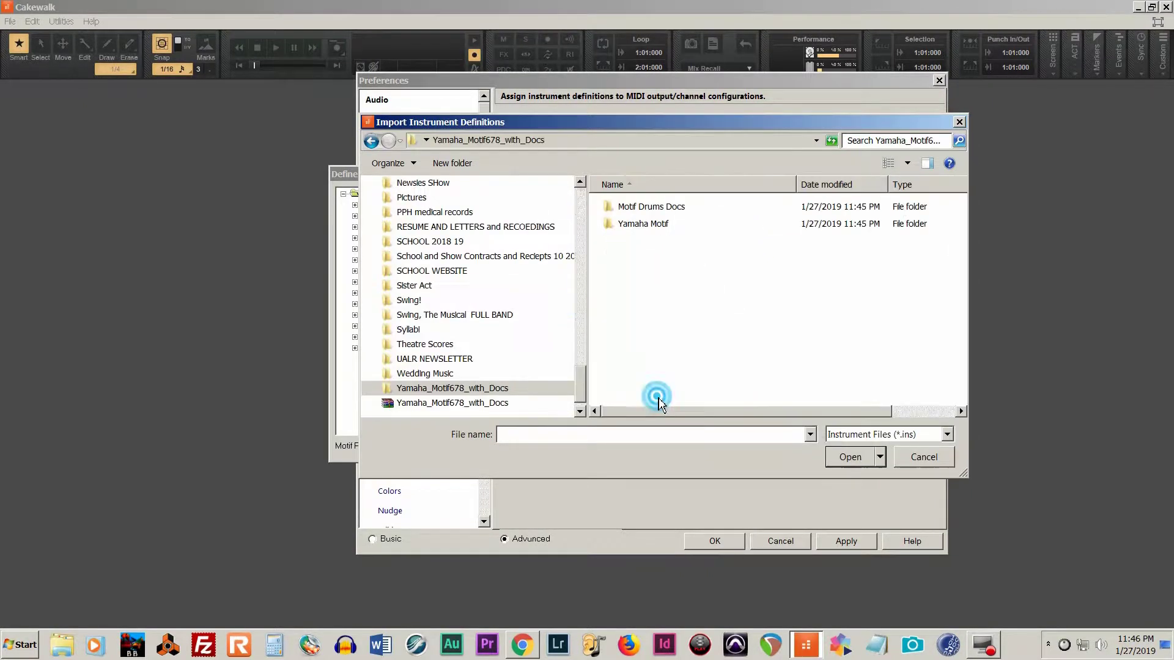
{"action": "double_click", "coordinate": [639, 226]}
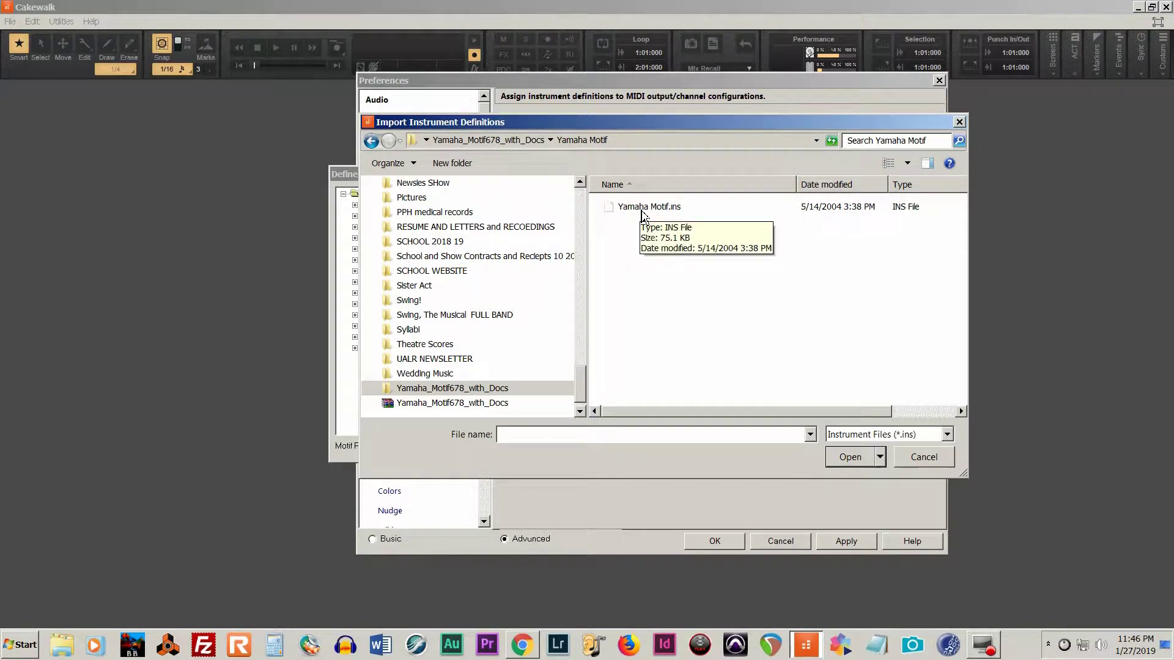
Step: Select Yamaha Motif.ins, then cancel the import and close the definitions editor
{"action": "left_click", "coordinate": [642, 208]}
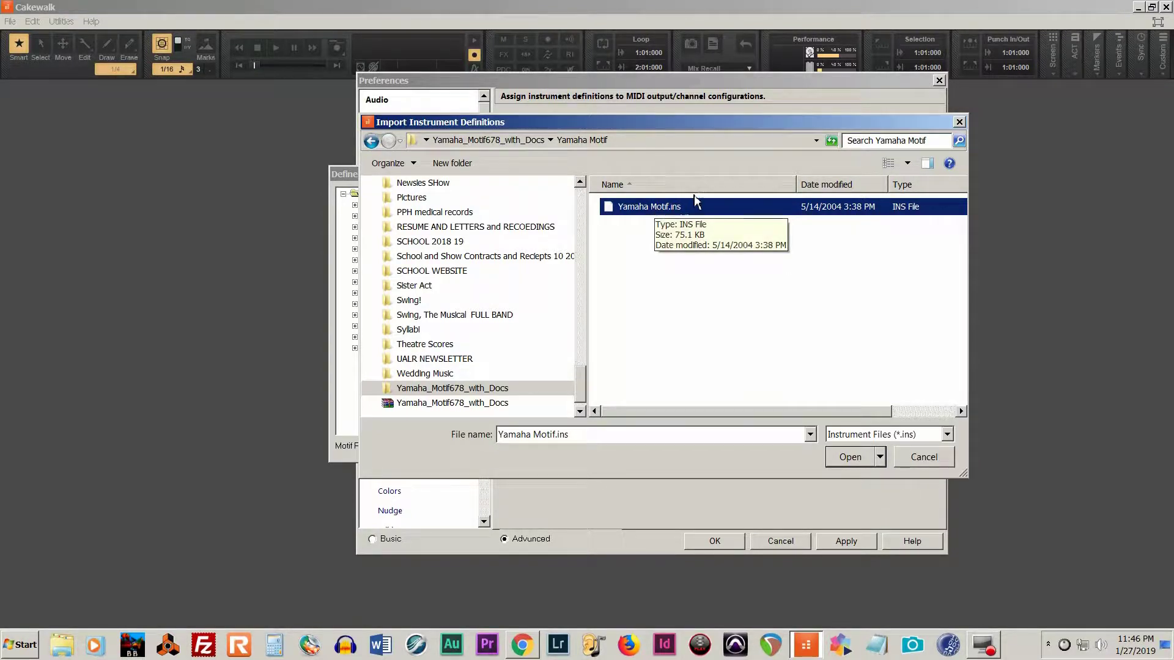
{"action": "left_click_drag", "start_coordinate": [720, 127], "coordinate": [718, 374]}
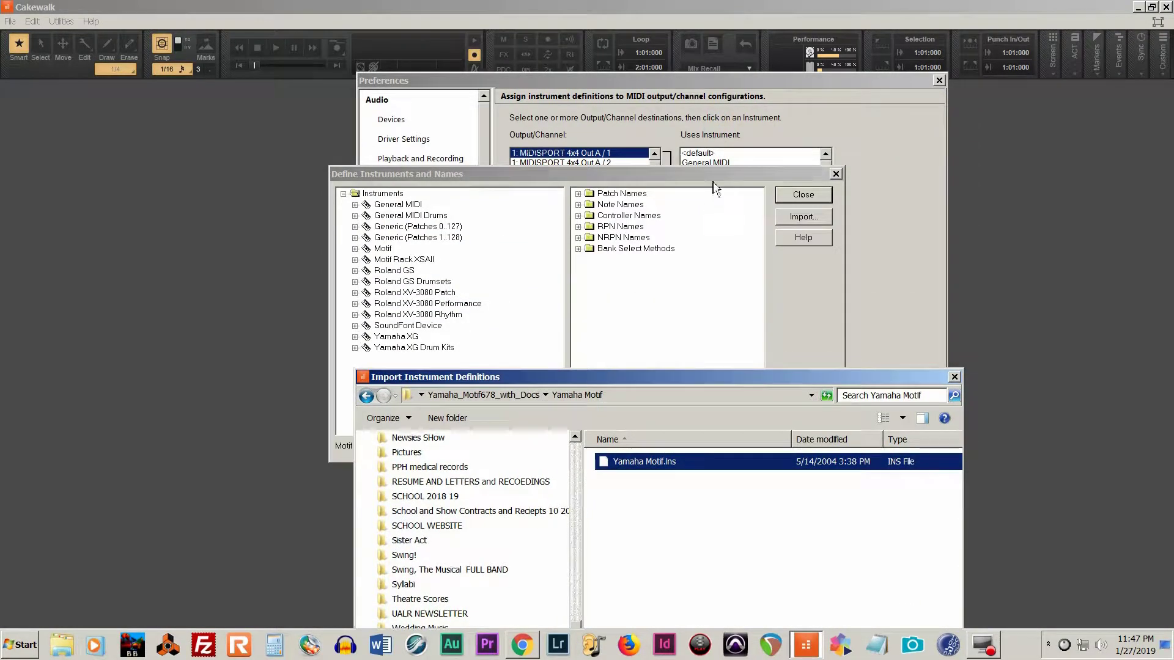
{"action": "left_click_drag", "start_coordinate": [629, 369], "coordinate": [629, 270]}
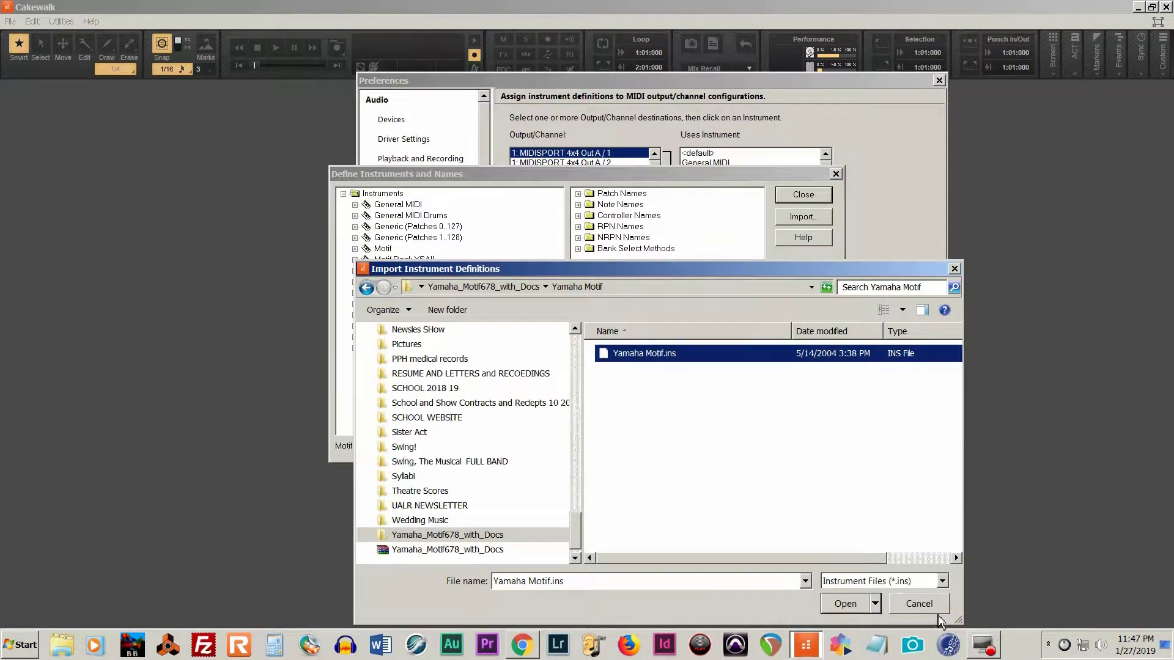
{"action": "left_click", "coordinate": [920, 604]}
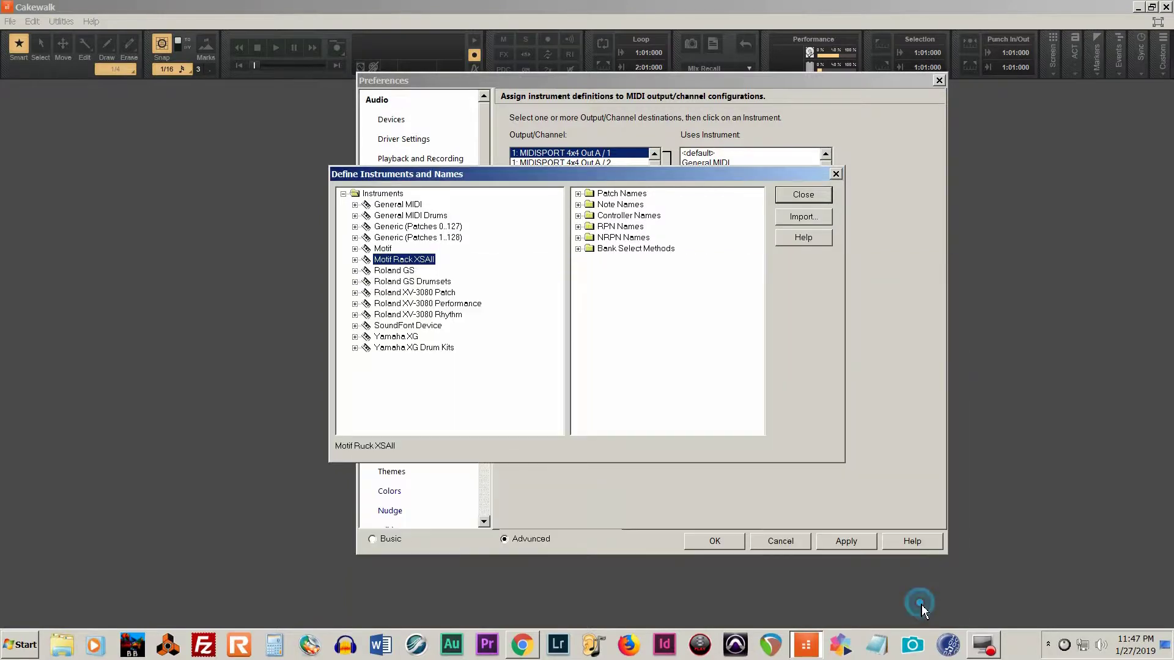
{"action": "left_click", "coordinate": [807, 195]}
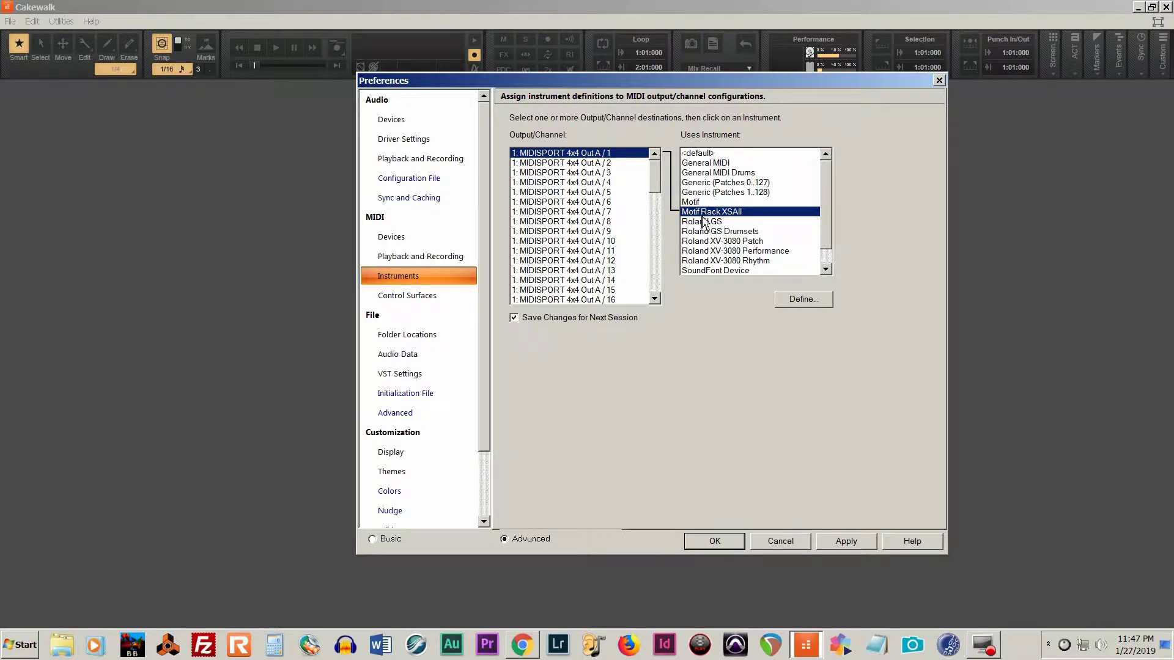
Step: Review the Uses Instrument list and the Motif Rack instrument assignment for output A
{"action": "scroll", "coordinate": [825, 214], "scroll_direction": "down", "scroll_amount": 1}
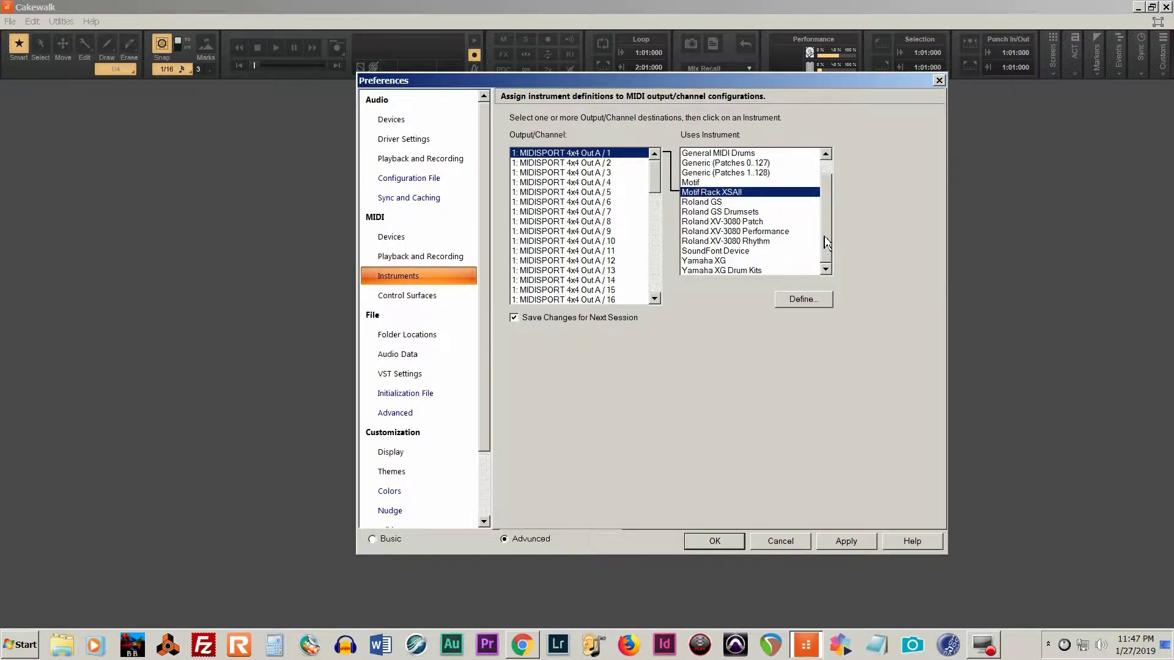
{"action": "scroll", "coordinate": [825, 242], "scroll_direction": "up", "scroll_amount": 1}
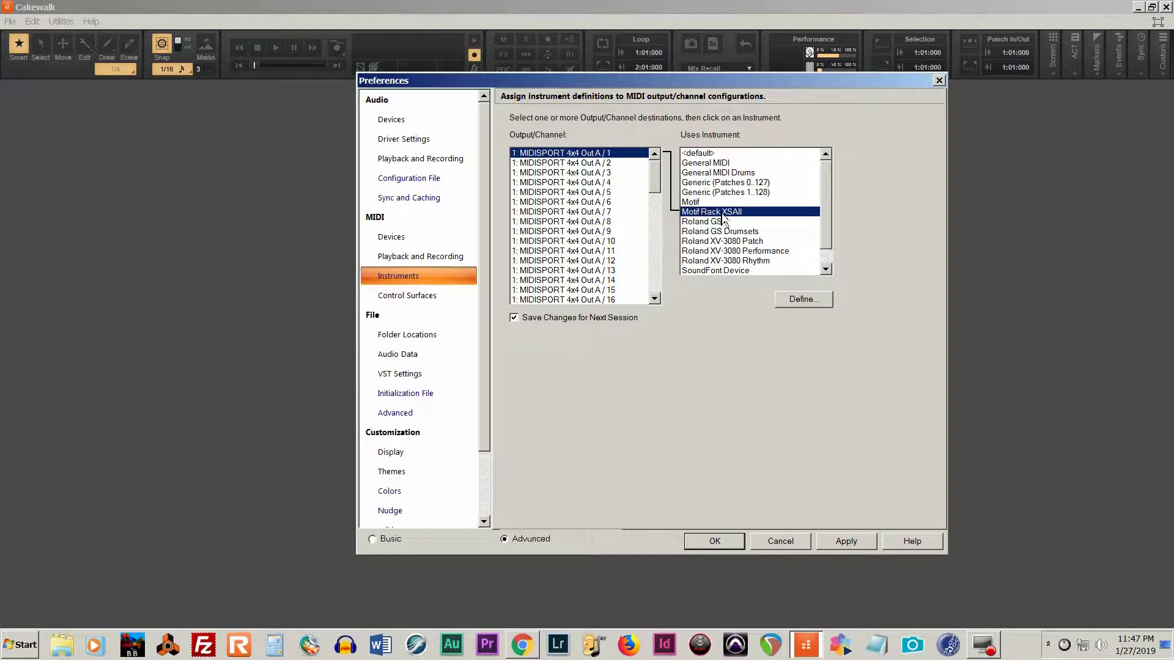
{"action": "left_click", "coordinate": [691, 192]}
{"action": "left_click", "coordinate": [692, 211]}
Step: Cancel Preferences and create a new project named 'test' via File > New
{"action": "left_click", "coordinate": [780, 541]}
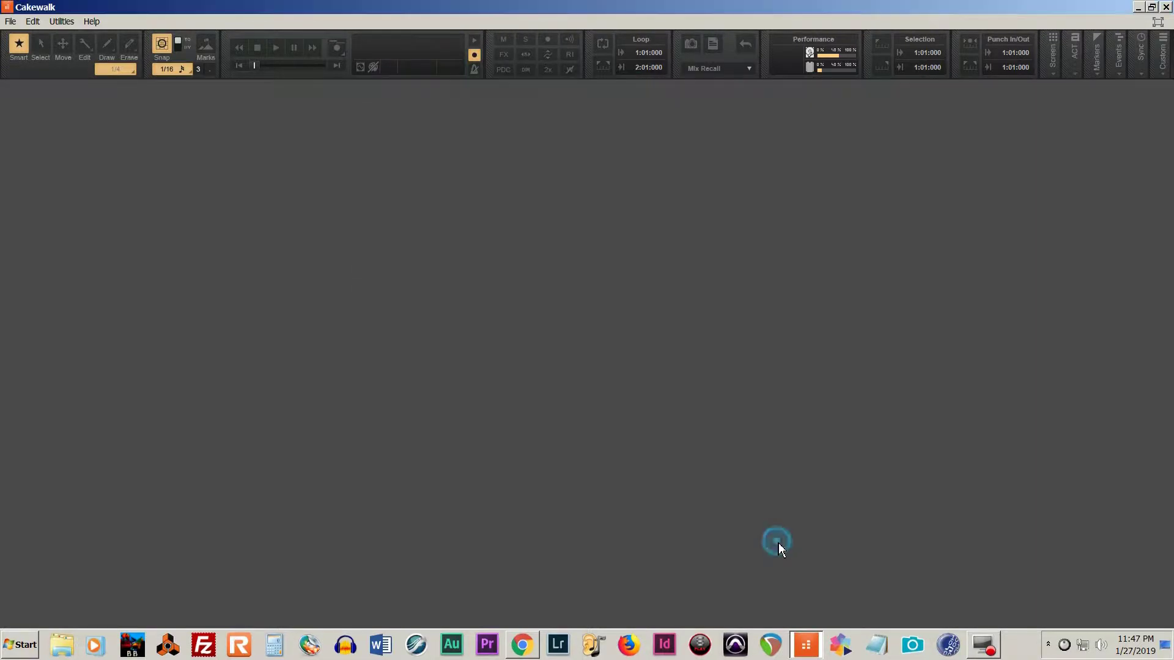
{"action": "left_click", "coordinate": [11, 21]}
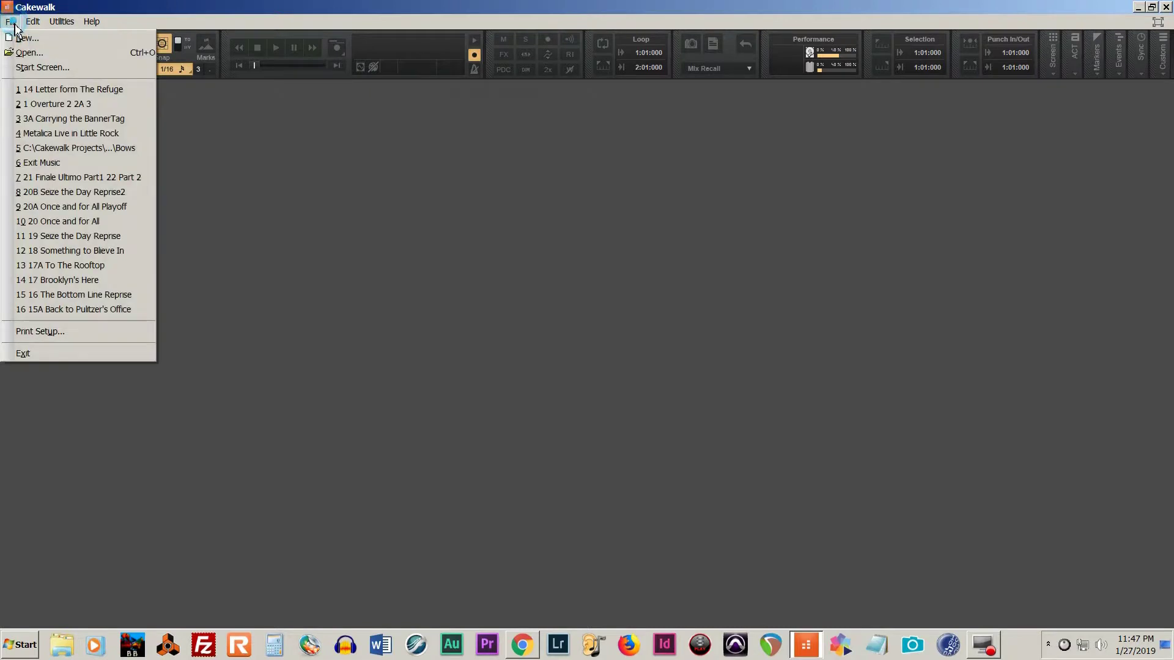
{"action": "left_click", "coordinate": [26, 39]}
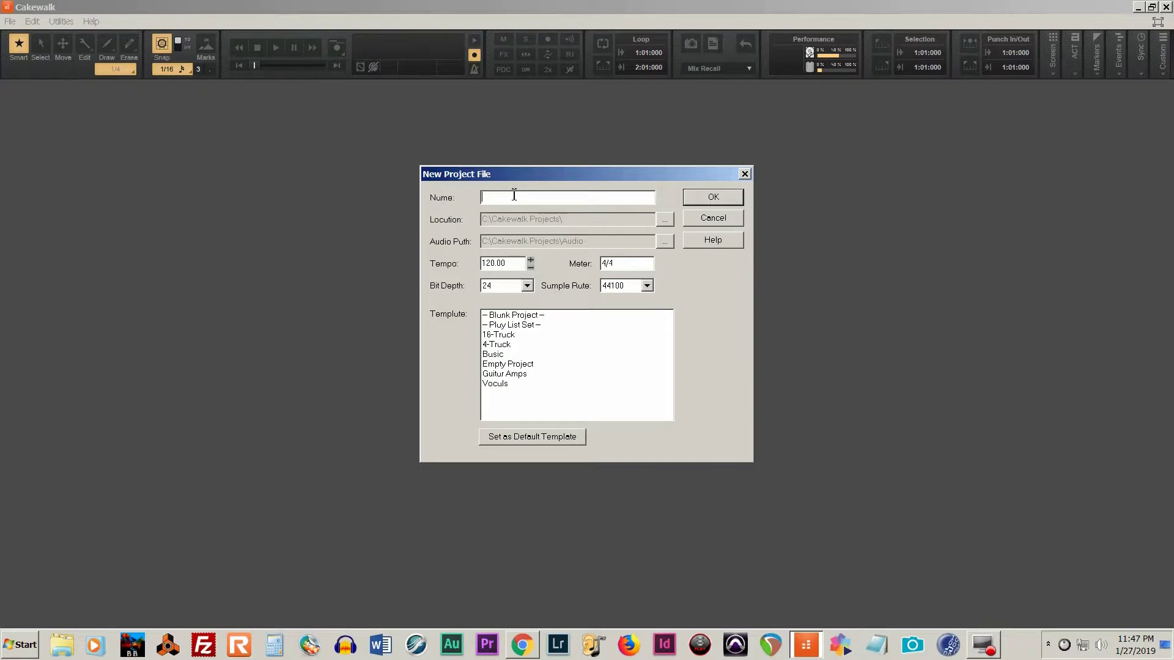
{"action": "type", "text": "t"}
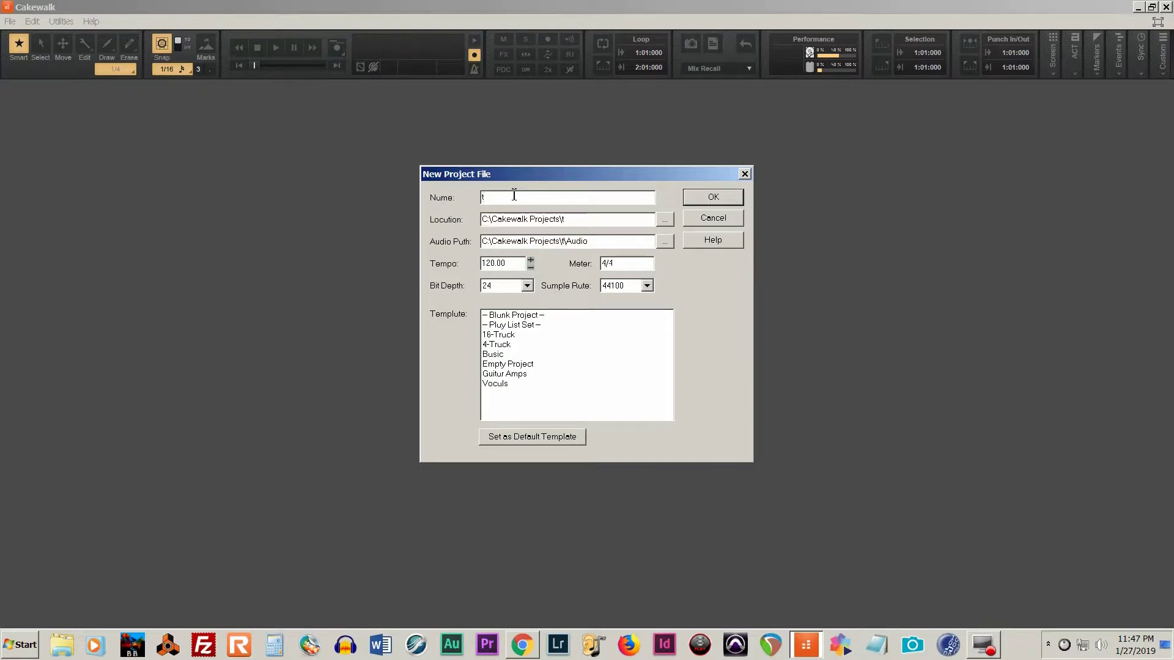
{"action": "type", "text": "est"}
{"action": "left_click", "coordinate": [704, 196]}
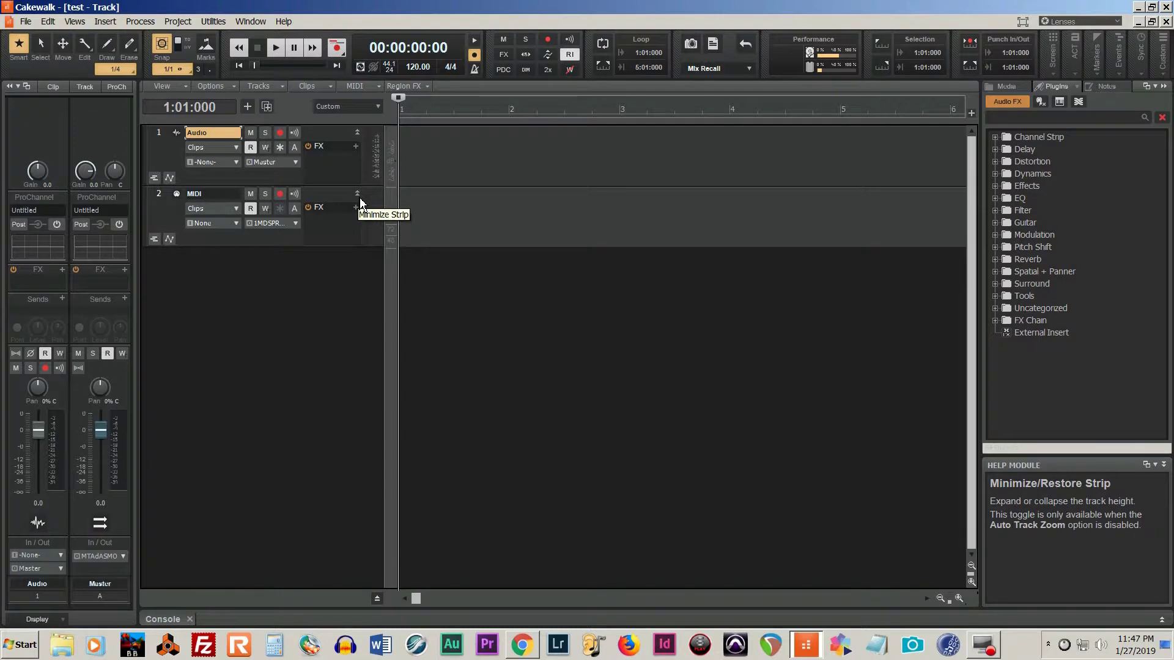
Step: Enlarge the MIDI track, widen the track headers, and check its Output port choices
{"action": "left_click", "coordinate": [354, 194]}
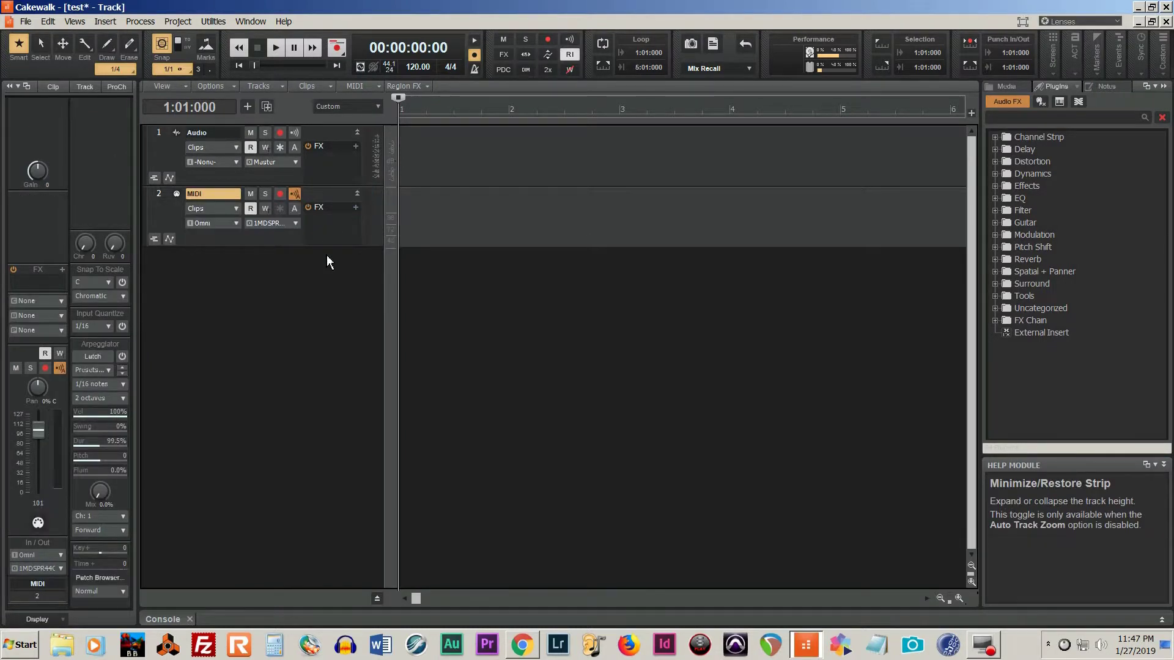
{"action": "left_click_drag", "start_coordinate": [321, 247], "coordinate": [304, 470]}
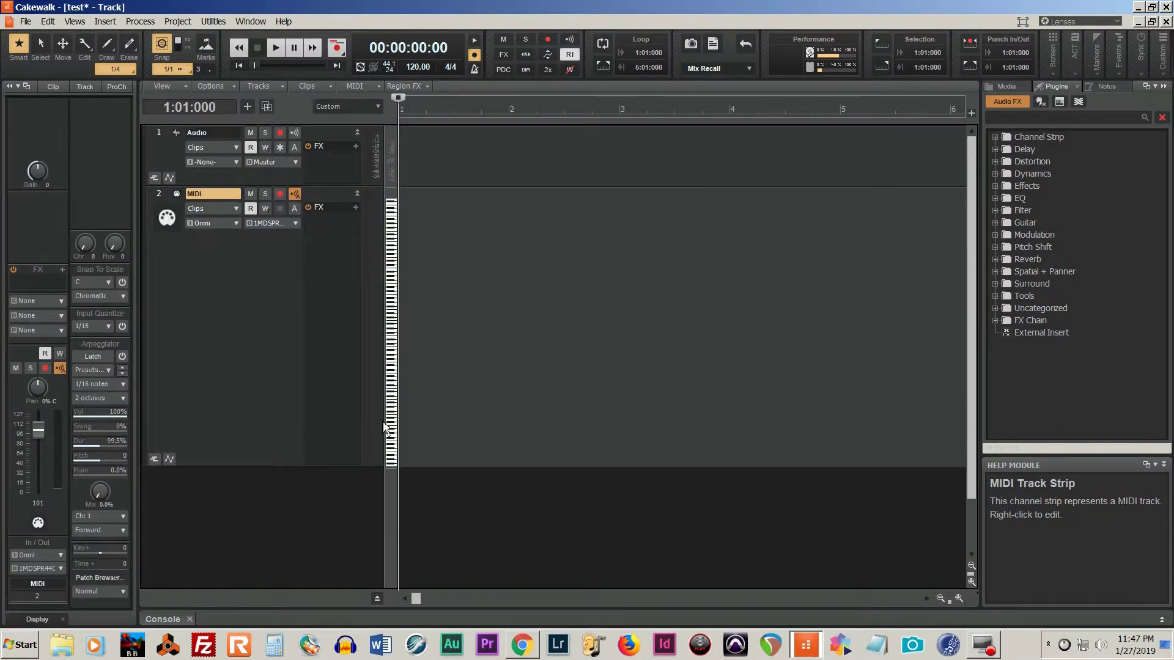
{"action": "left_click_drag", "start_coordinate": [391, 408], "coordinate": [652, 404]}
{"action": "left_click", "coordinate": [532, 194]}
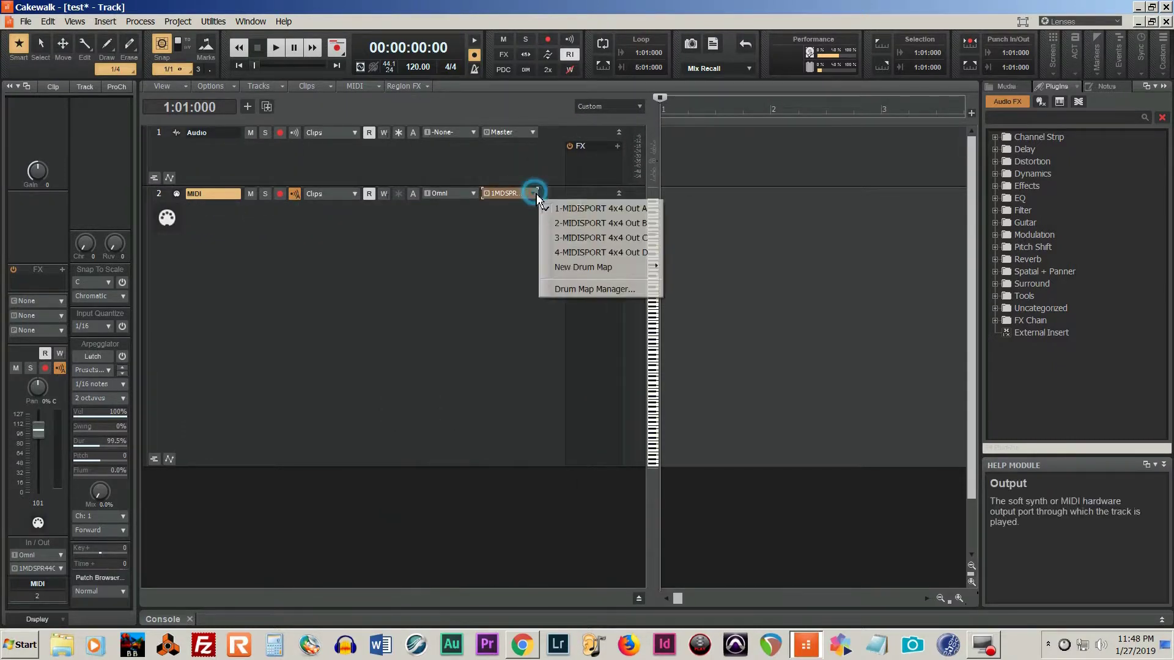
{"action": "left_click", "coordinate": [470, 242]}
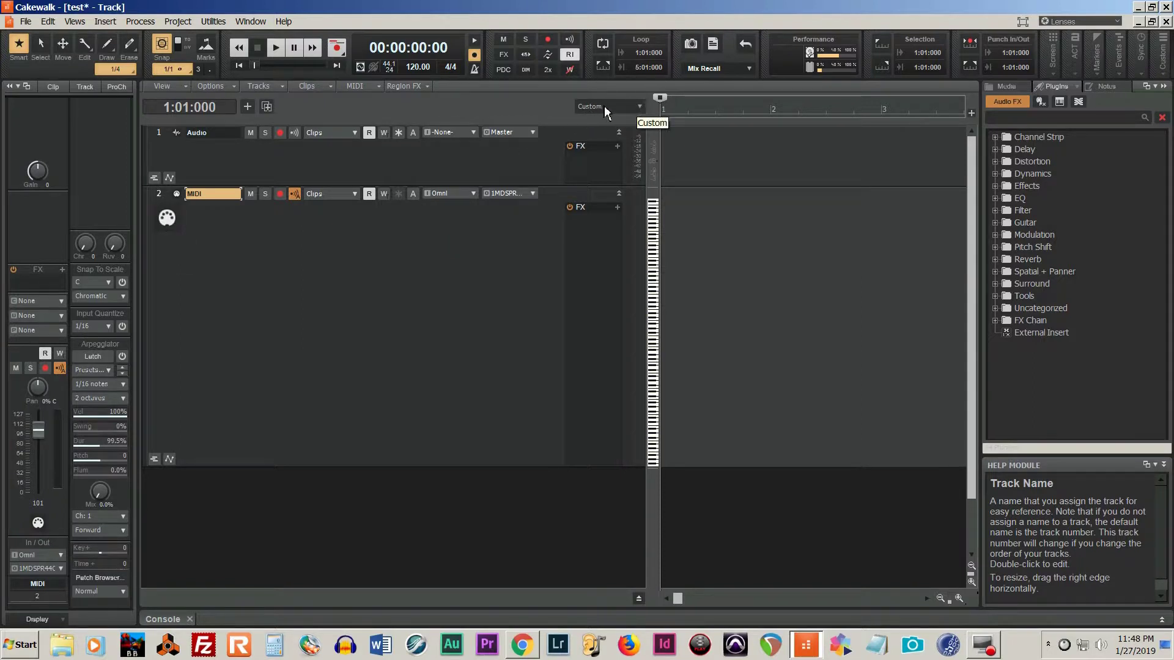
Step: Switch the Track Control preset from Custom to All, then inspect the MIDI track's Channel and Bank lists
{"action": "left_click", "coordinate": [641, 110]}
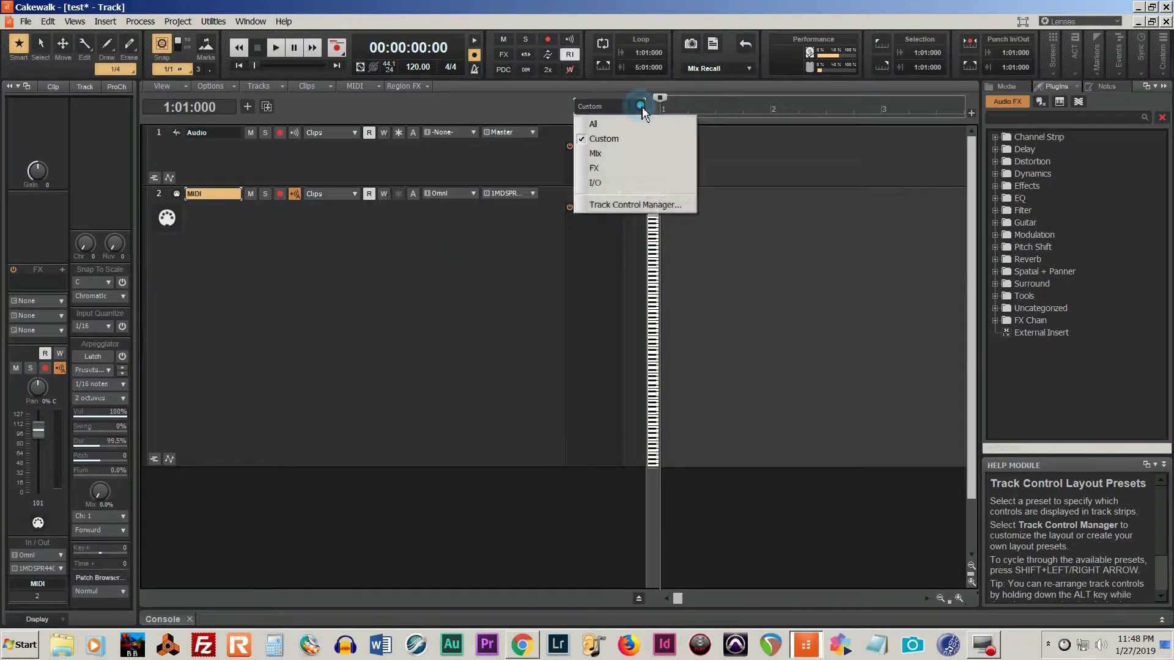
{"action": "left_click", "coordinate": [595, 123]}
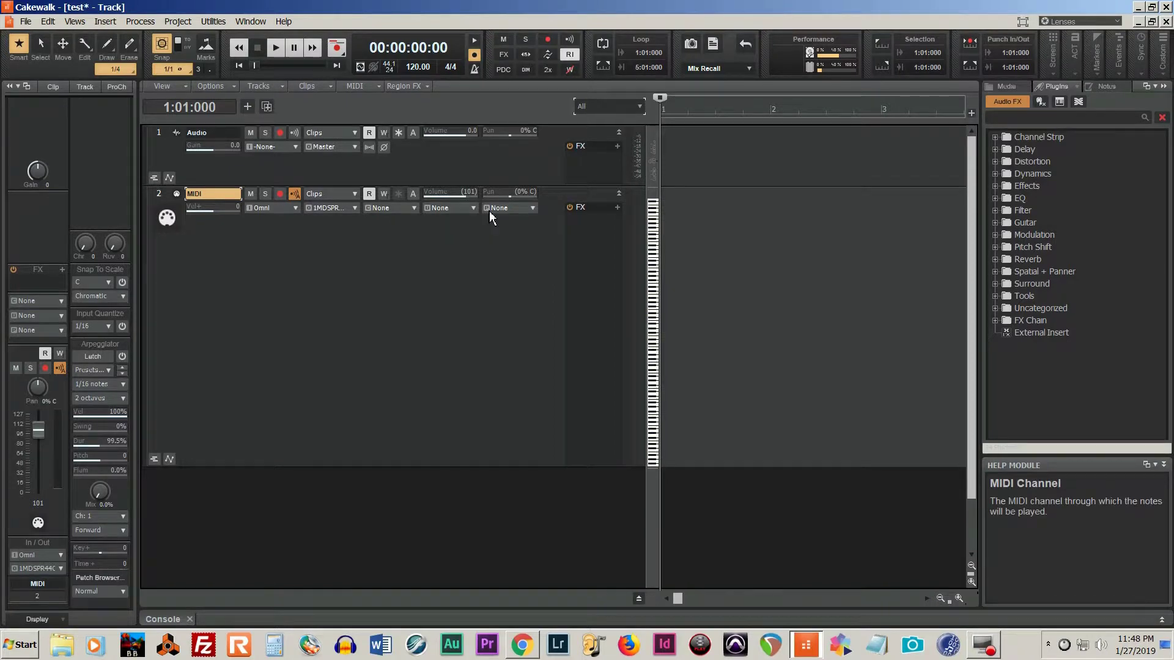
{"action": "left_click", "coordinate": [415, 208]}
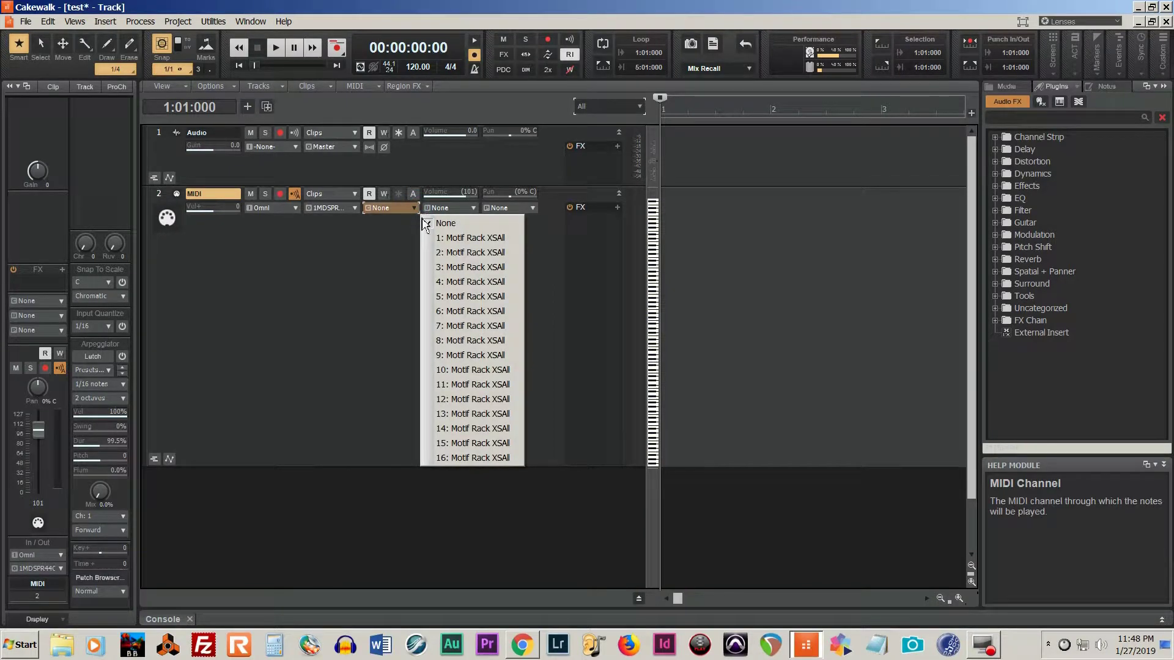
{"action": "left_click", "coordinate": [391, 268]}
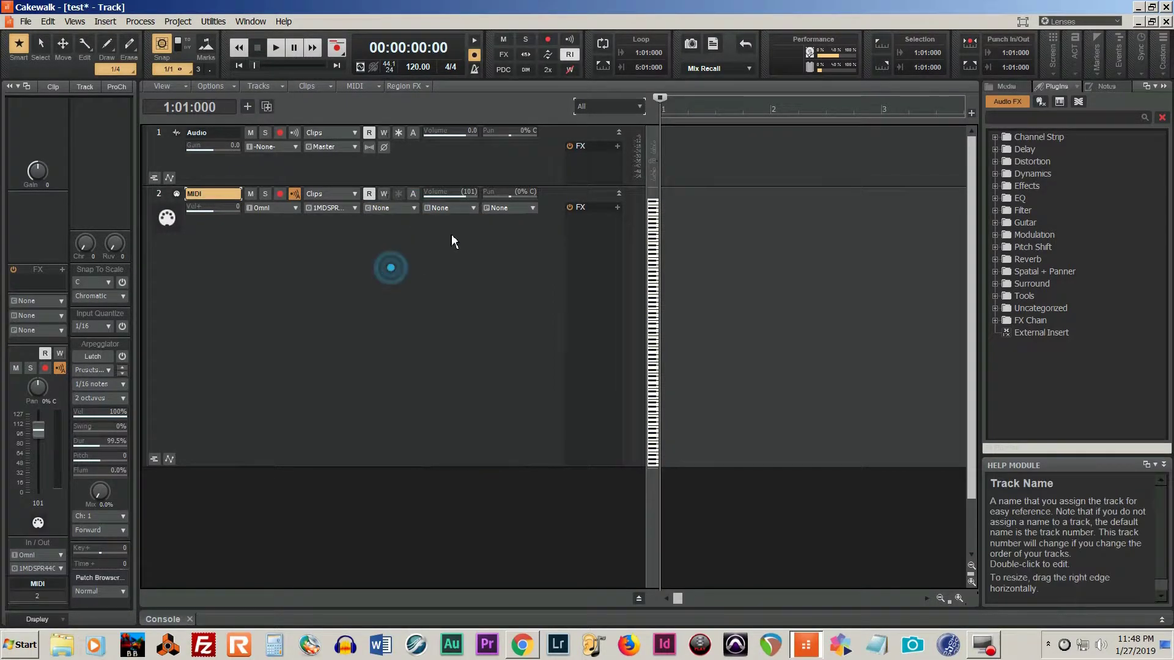
{"action": "left_click", "coordinate": [472, 207]}
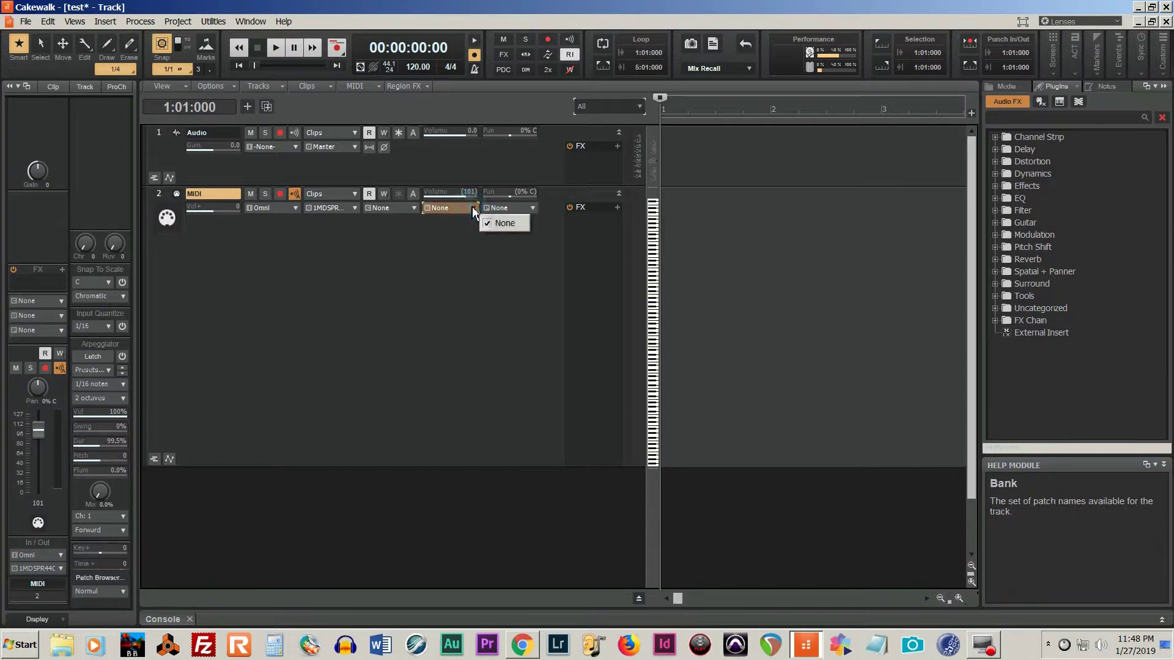
{"action": "left_click", "coordinate": [531, 211]}
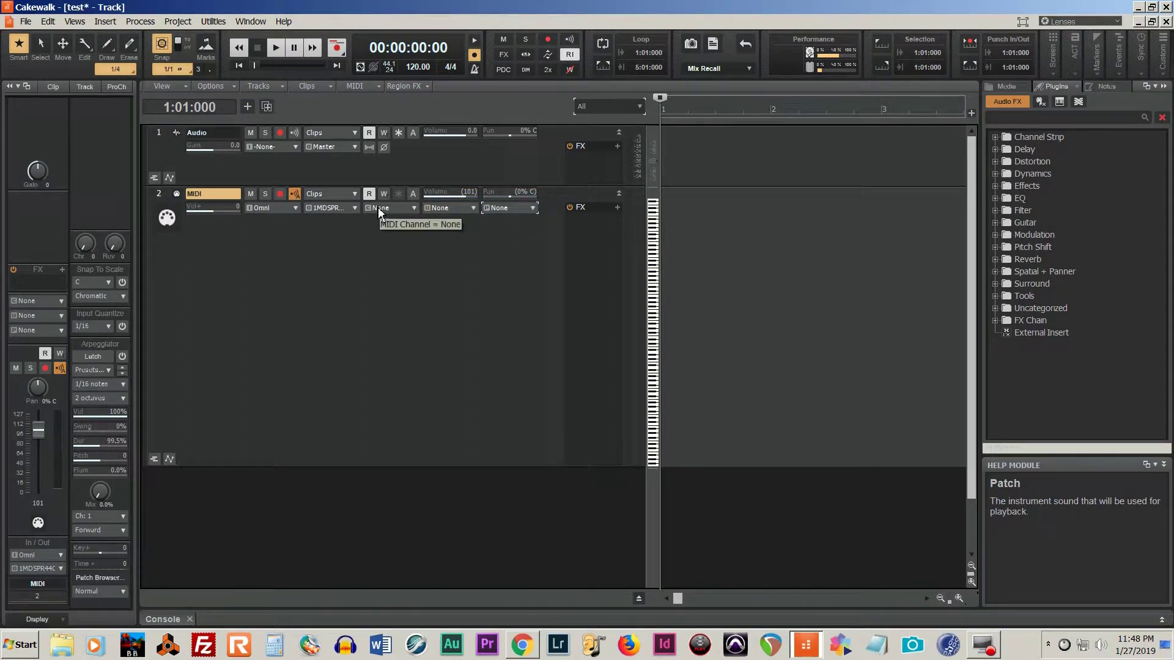
Step: Set the MIDI track output to 2-MIDISPORT 4x4 Out B
{"action": "left_click", "coordinate": [355, 211]}
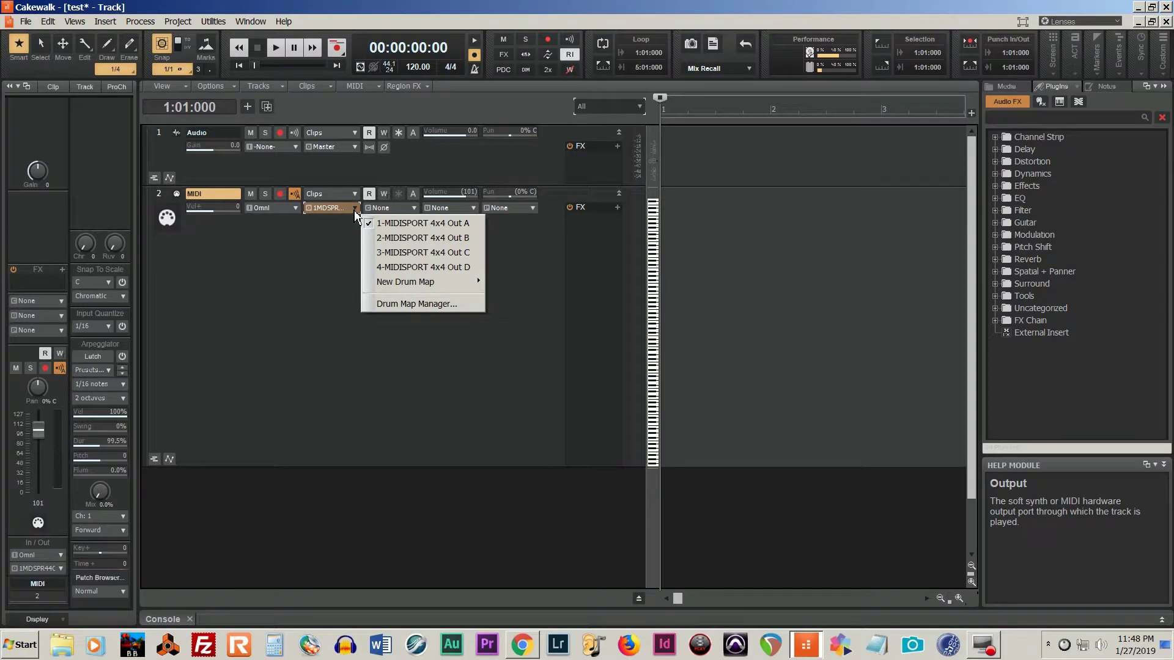
{"action": "left_click", "coordinate": [399, 238]}
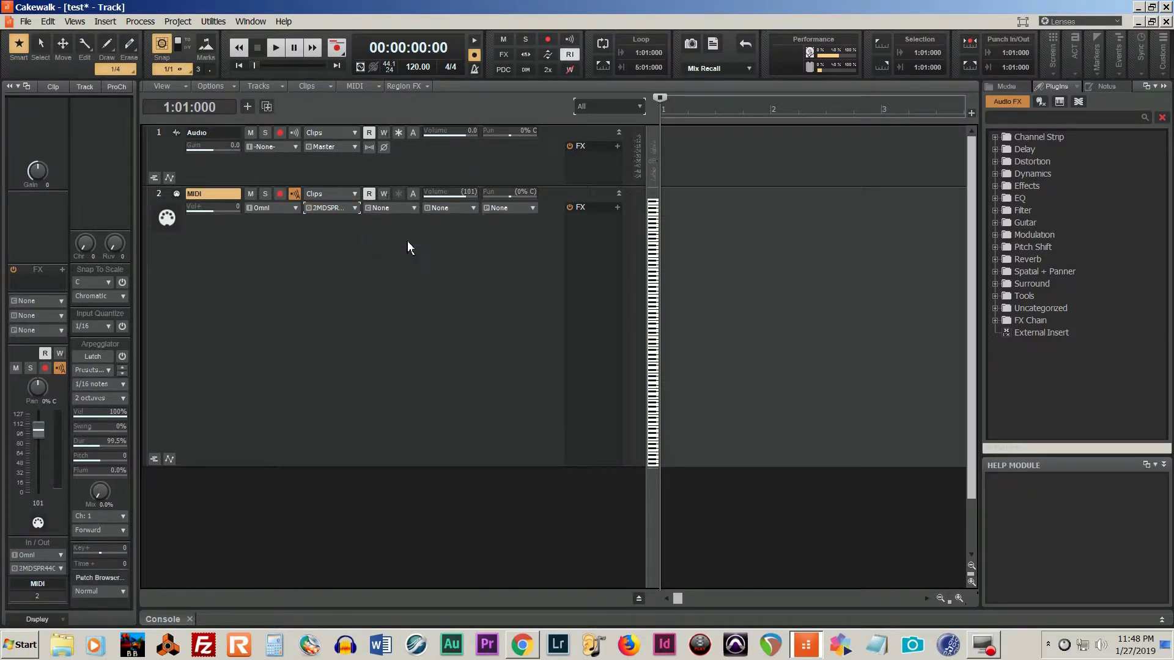
{"action": "left_click", "coordinate": [367, 302]}
{"action": "left_click", "coordinate": [415, 210]}
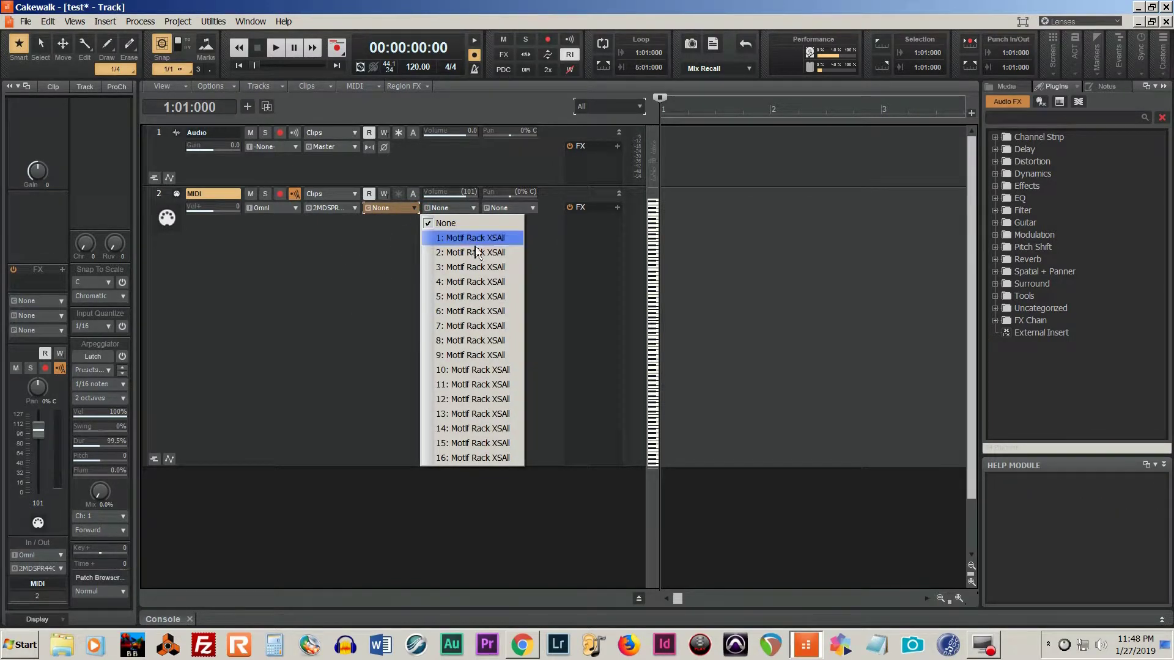
{"action": "left_click", "coordinate": [350, 221]}
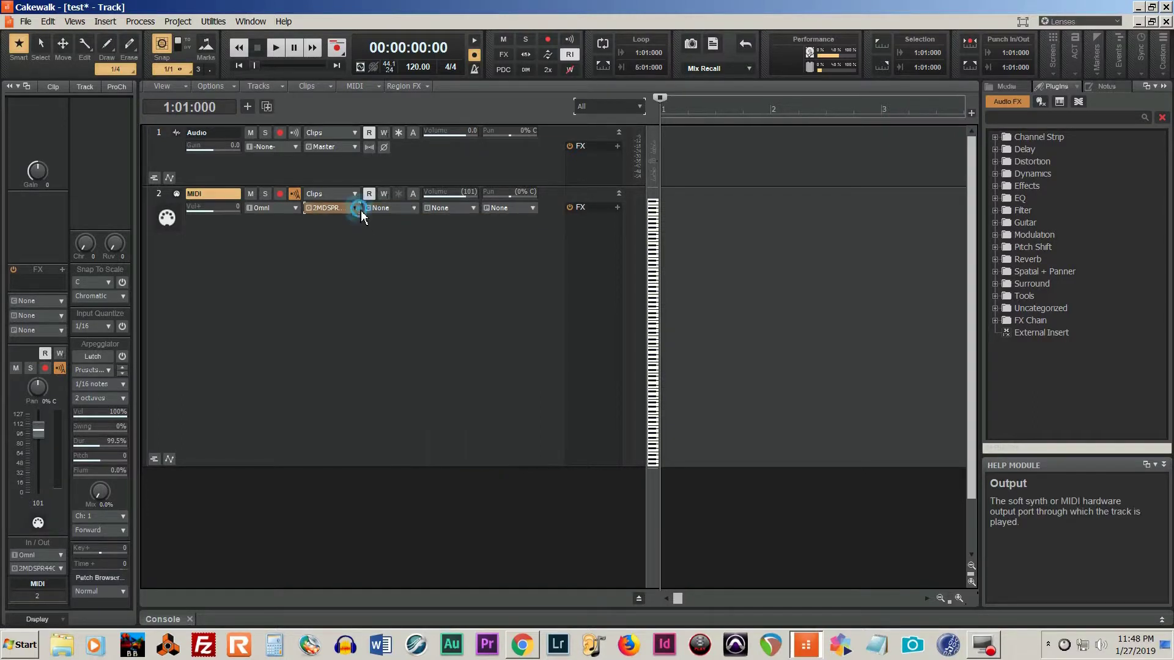
{"action": "left_click", "coordinate": [342, 208]}
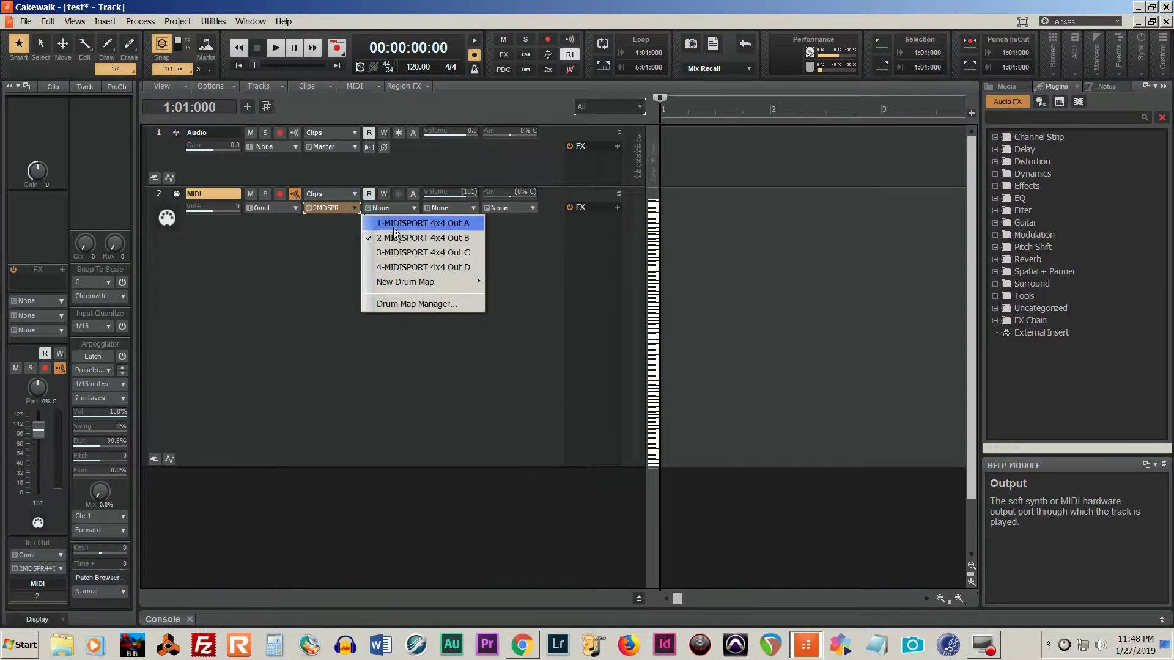
{"action": "left_click", "coordinate": [332, 241]}
Step: Set the MIDI track channel to 1: Motif Rack XSAll
{"action": "left_click", "coordinate": [415, 210]}
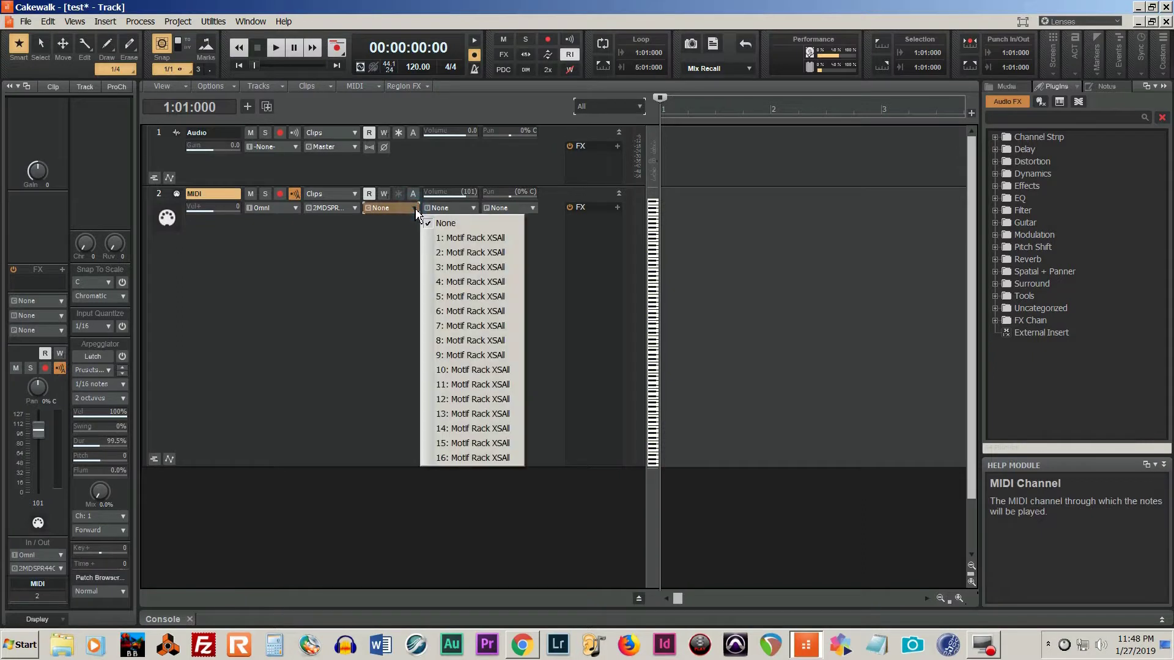
{"action": "left_click", "coordinate": [450, 237]}
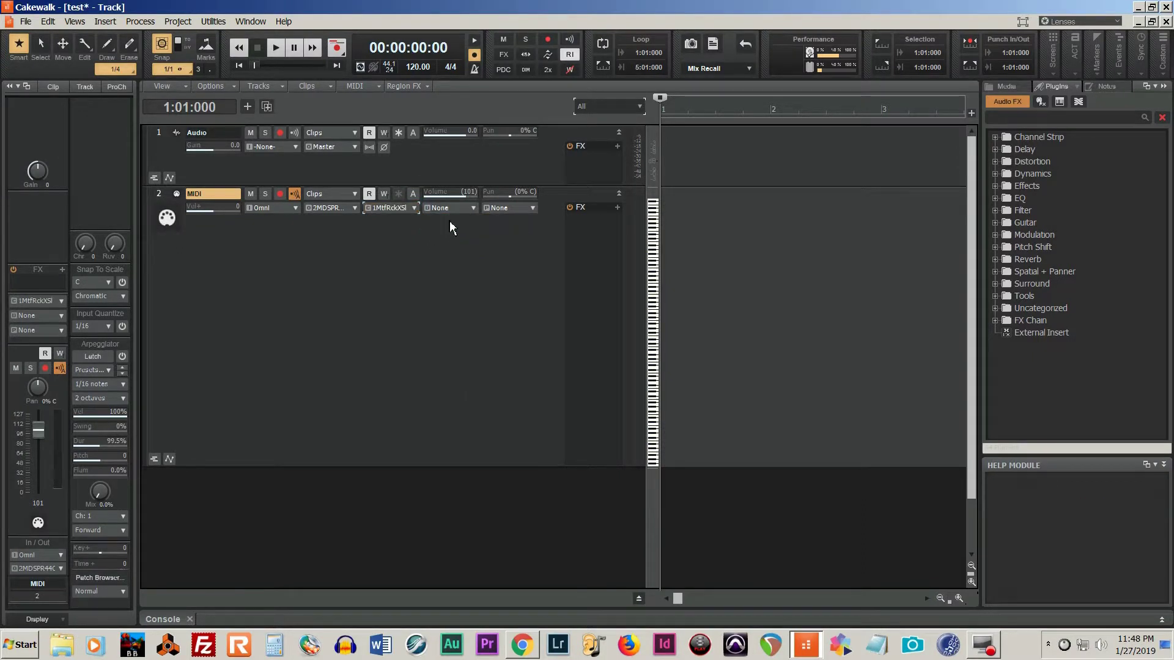
{"action": "left_click", "coordinate": [473, 209]}
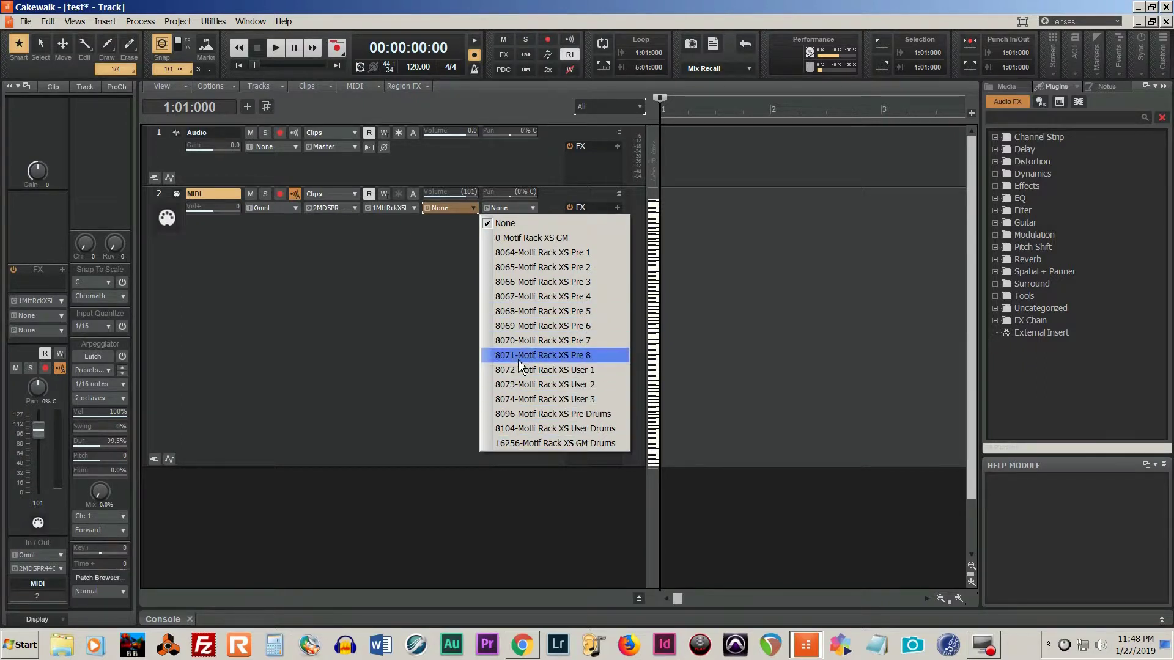
Step: Choose bank 8064-Motif Rack XS Pre 1 and browse its patch list without picking one
{"action": "left_click", "coordinate": [526, 252]}
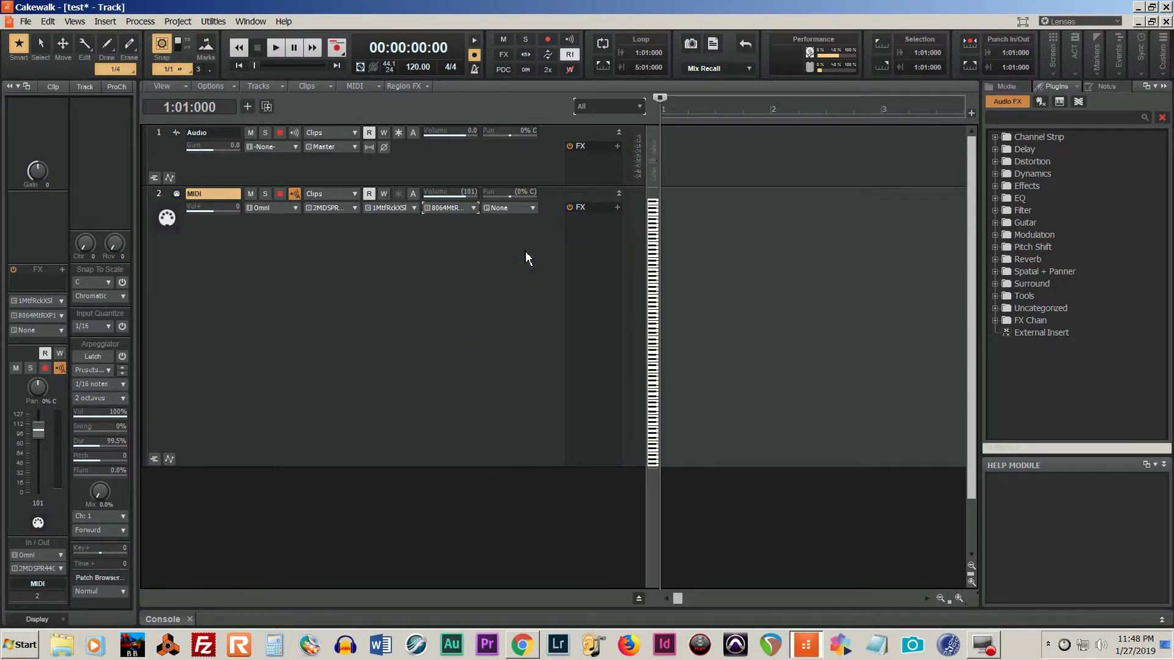
{"action": "left_click", "coordinate": [534, 210]}
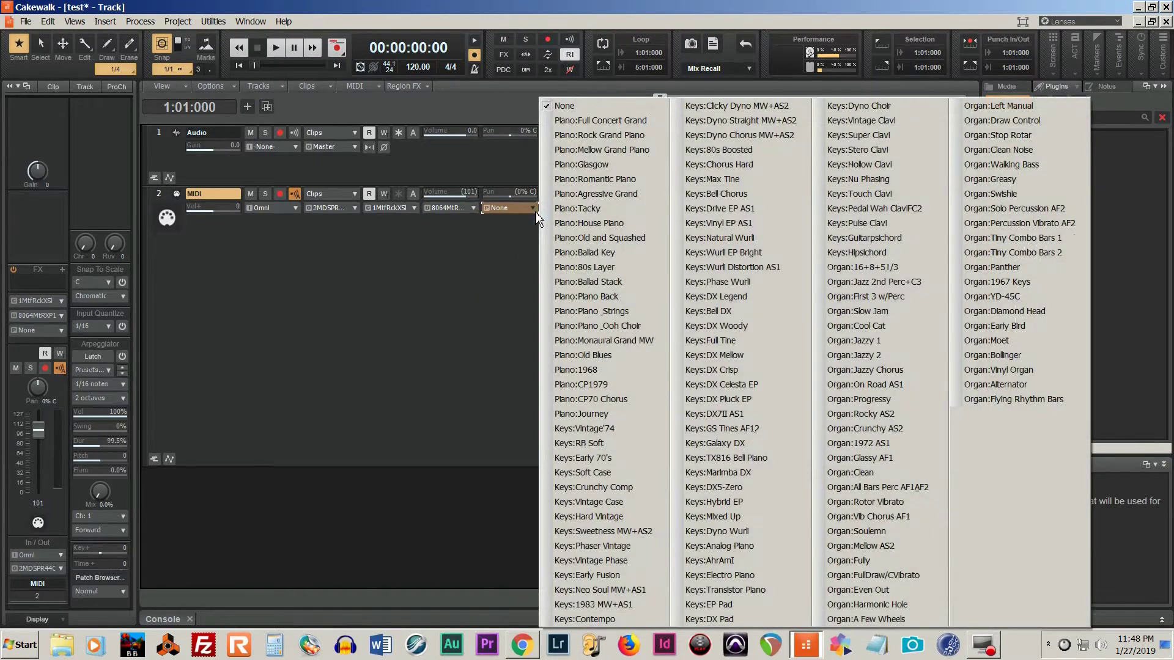
{"action": "left_click", "coordinate": [478, 211]}
{"action": "left_click", "coordinate": [473, 207]}
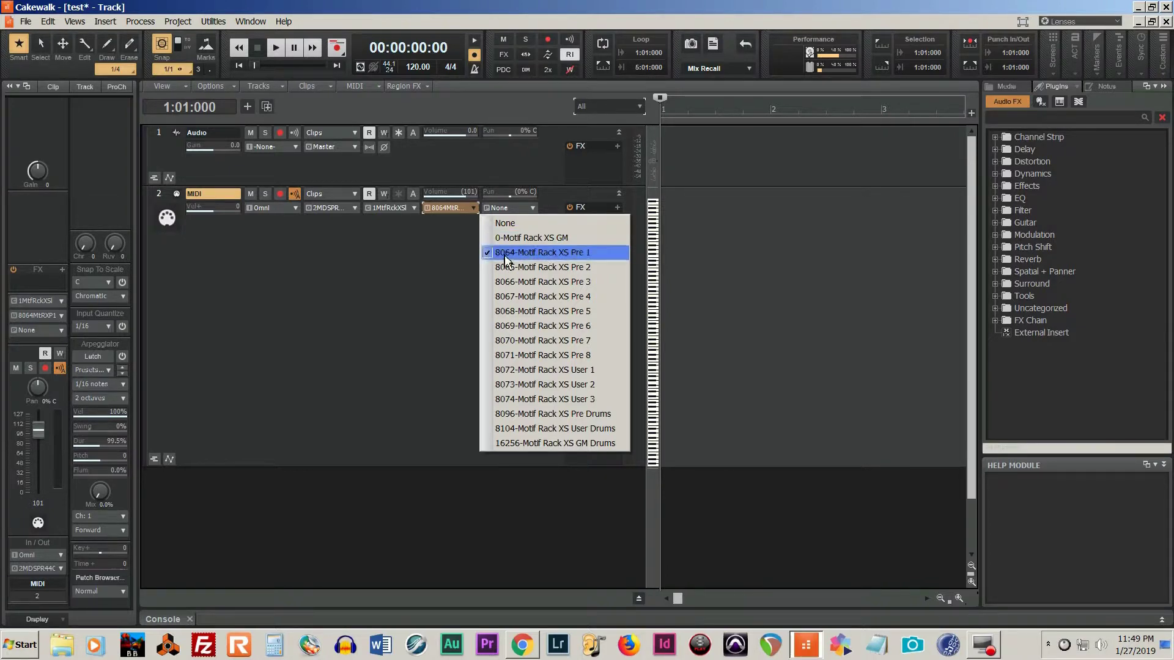
{"action": "left_click", "coordinate": [458, 269]}
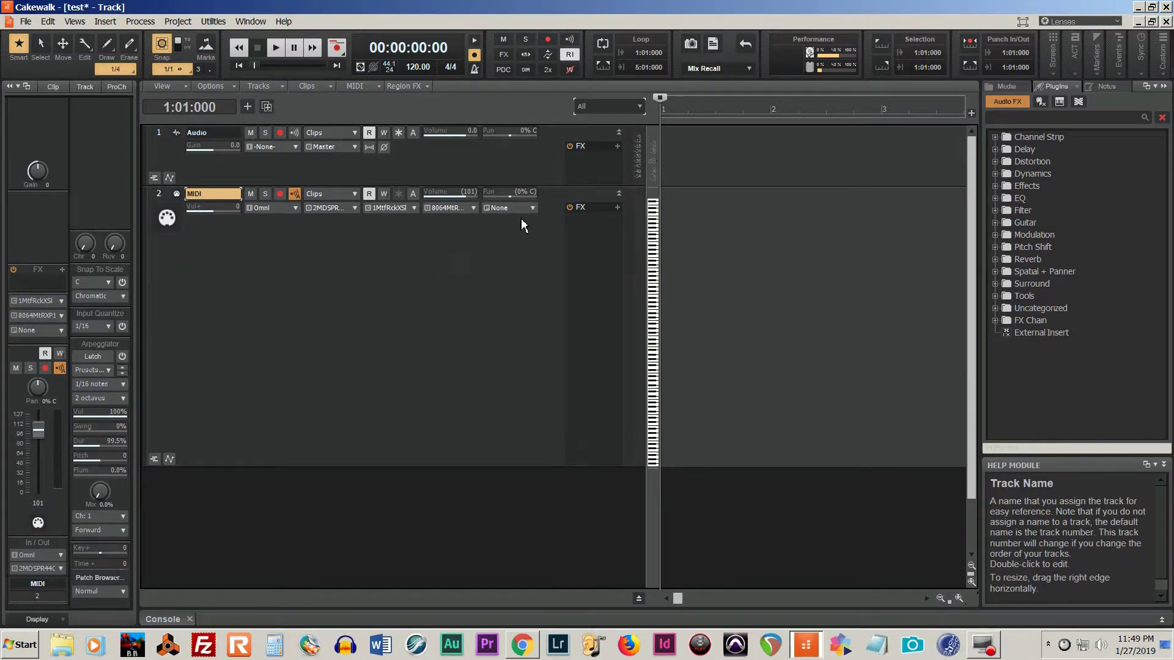
{"action": "left_click", "coordinate": [475, 207]}
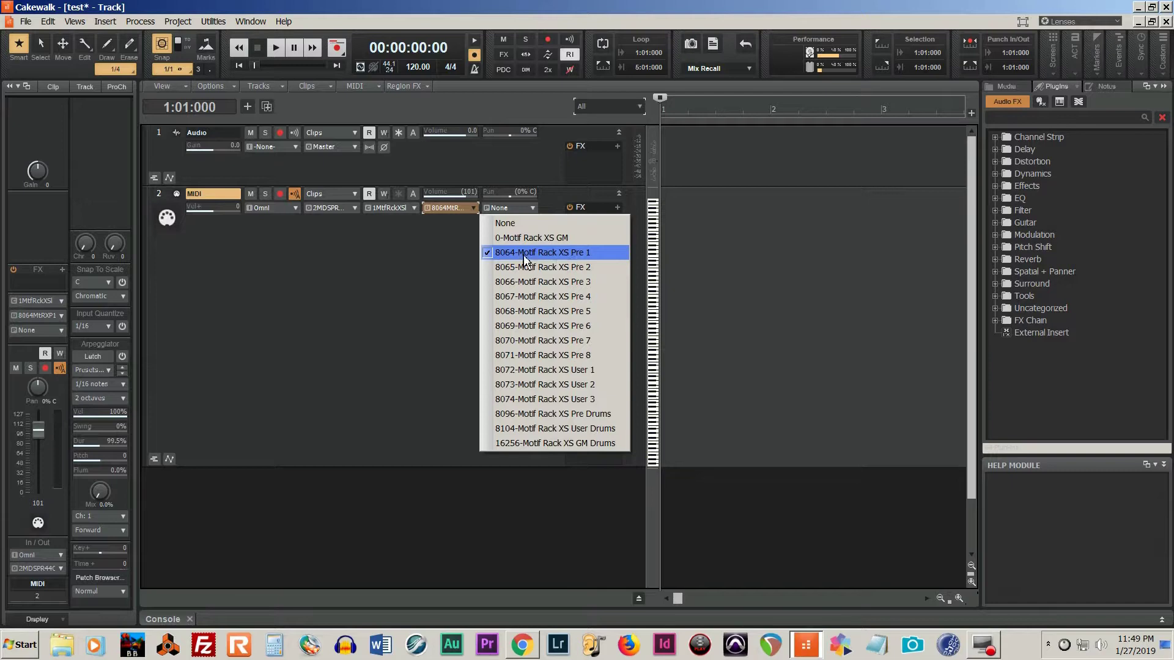
{"action": "left_click", "coordinate": [457, 262]}
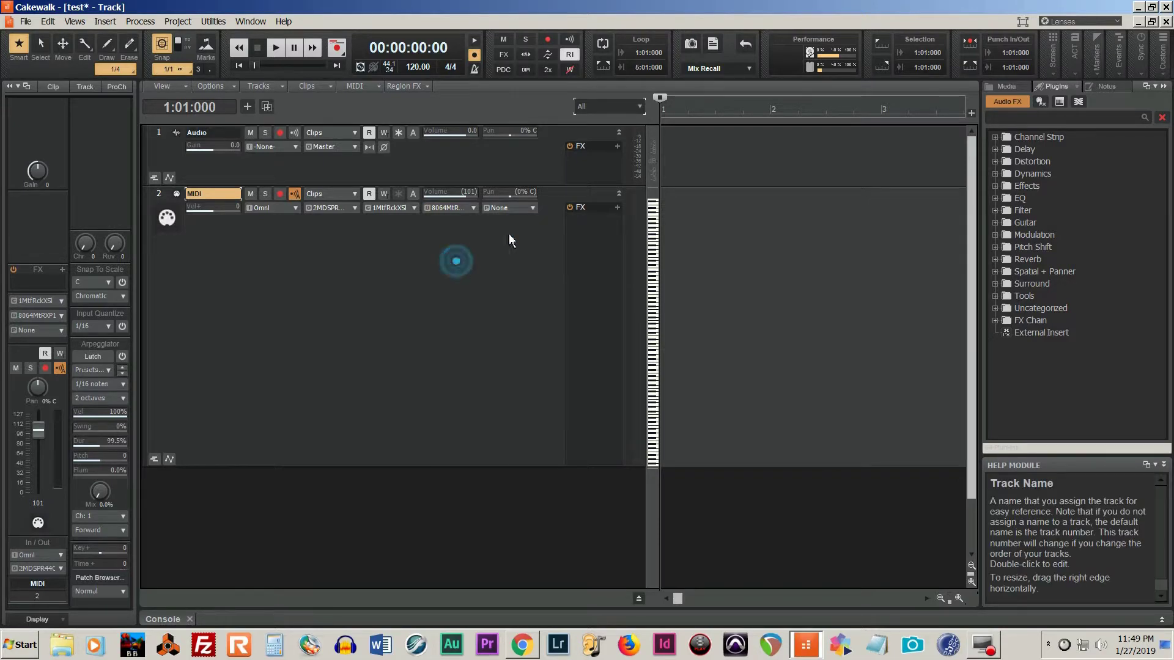
Step: Change the bank to 8065-Motif Rack XS Pre 2 and browse its patches, keeping patch None
{"action": "left_click", "coordinate": [533, 209]}
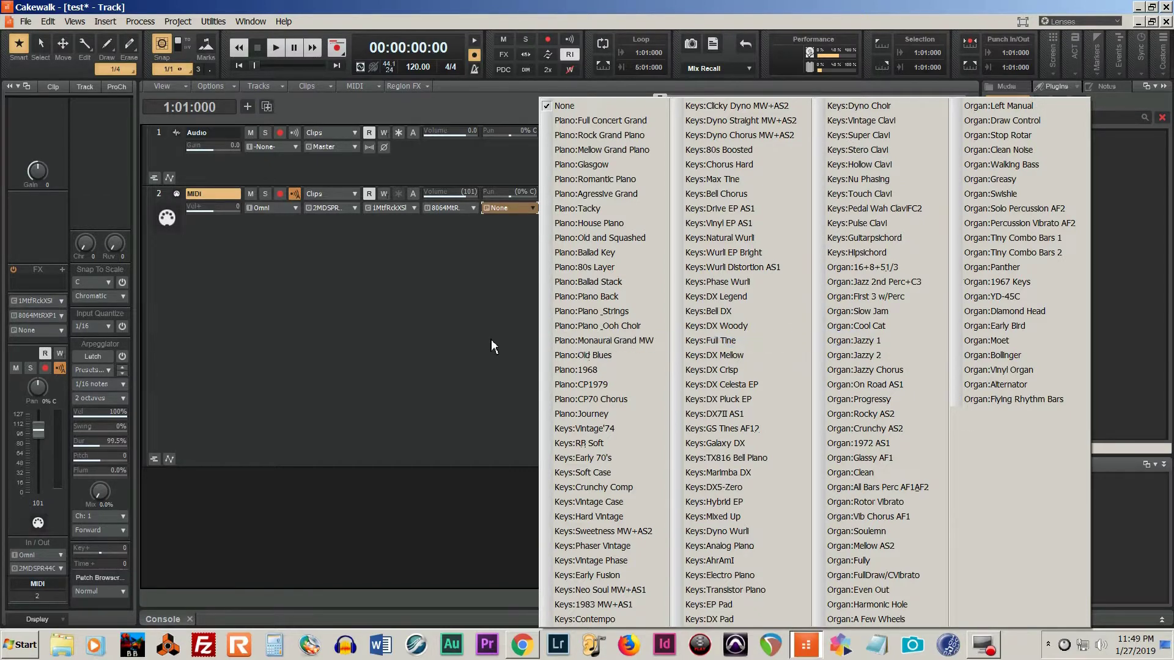
{"action": "left_click", "coordinate": [453, 329]}
{"action": "left_click", "coordinate": [473, 207]}
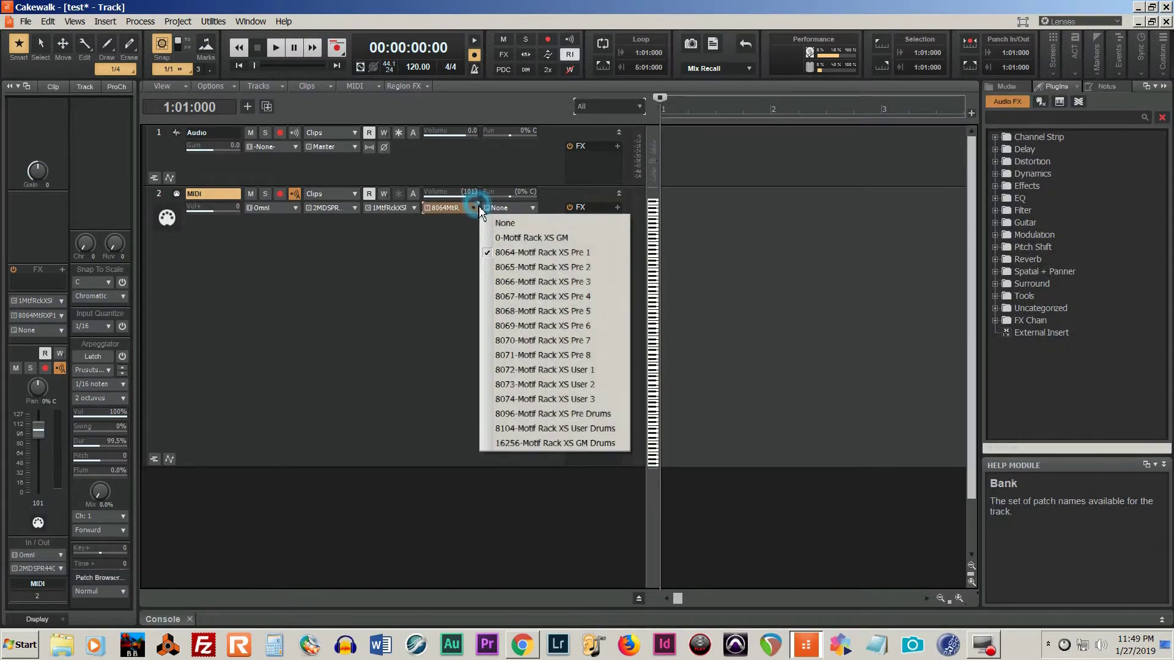
{"action": "left_click", "coordinate": [516, 267]}
{"action": "left_click", "coordinate": [533, 208]}
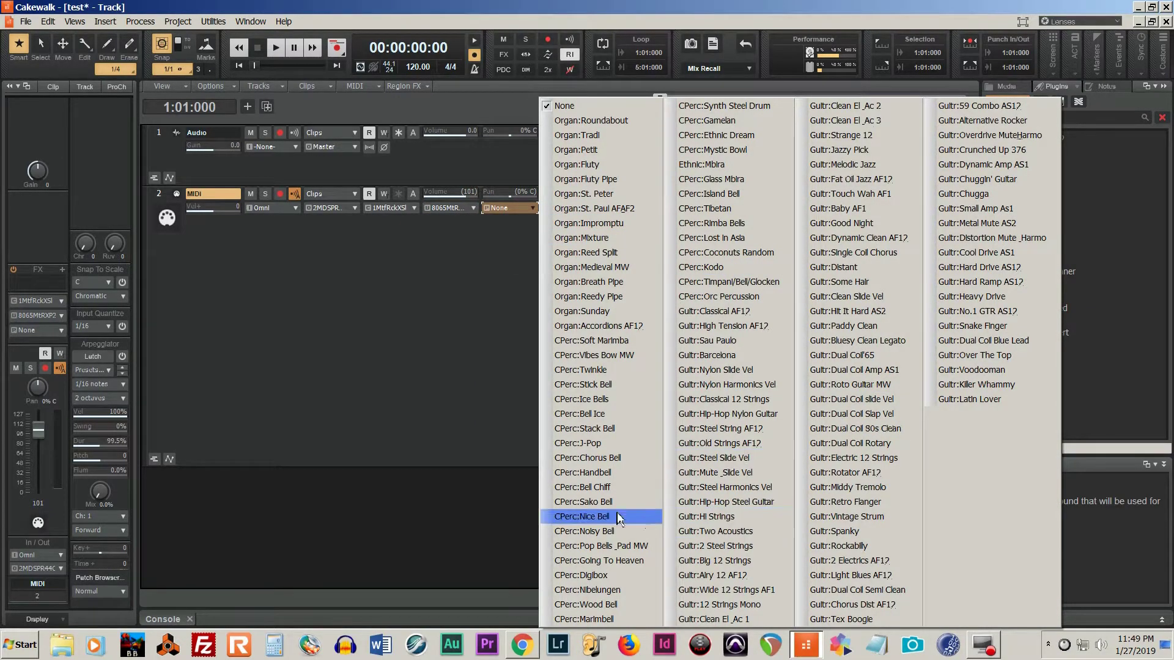
{"action": "left_click", "coordinate": [527, 215]}
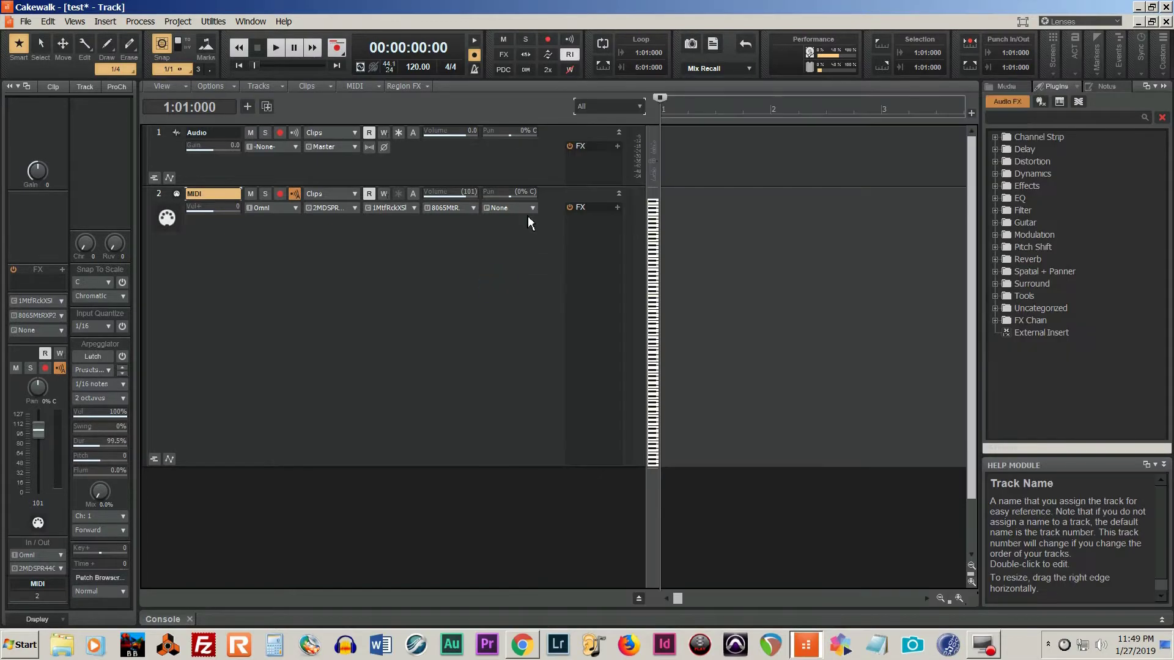
{"action": "left_click", "coordinate": [530, 207]}
{"action": "left_click", "coordinate": [482, 279]}
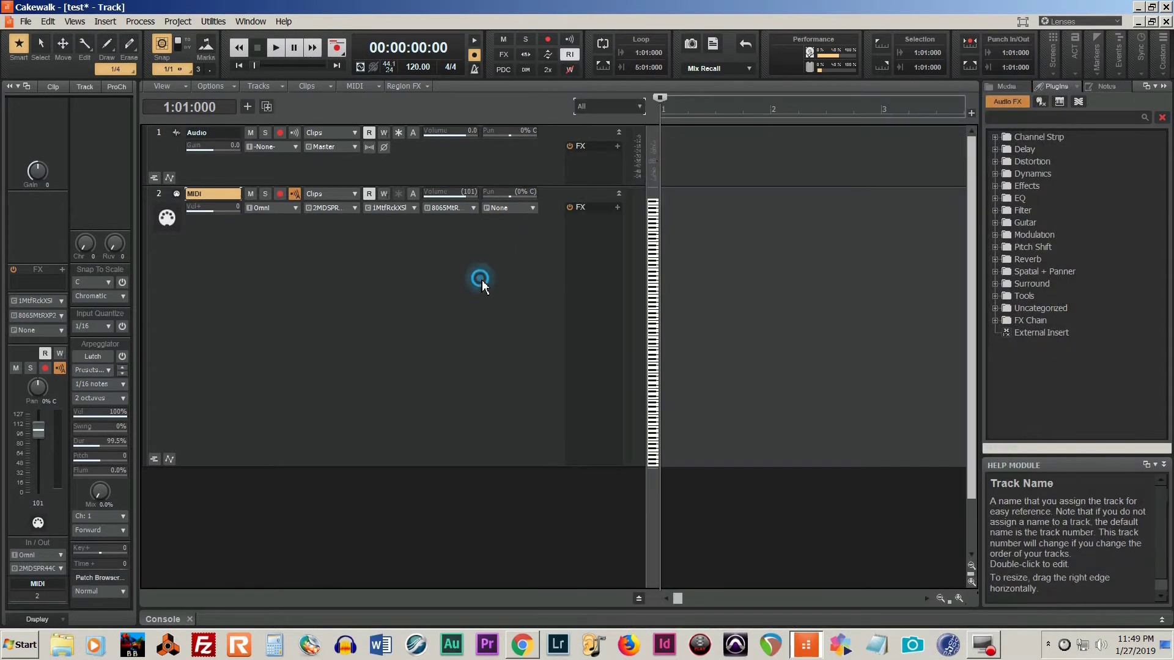
Step: Browse the MIDI track's bank and patch lists without changing either
{"action": "left_click", "coordinate": [474, 208]}
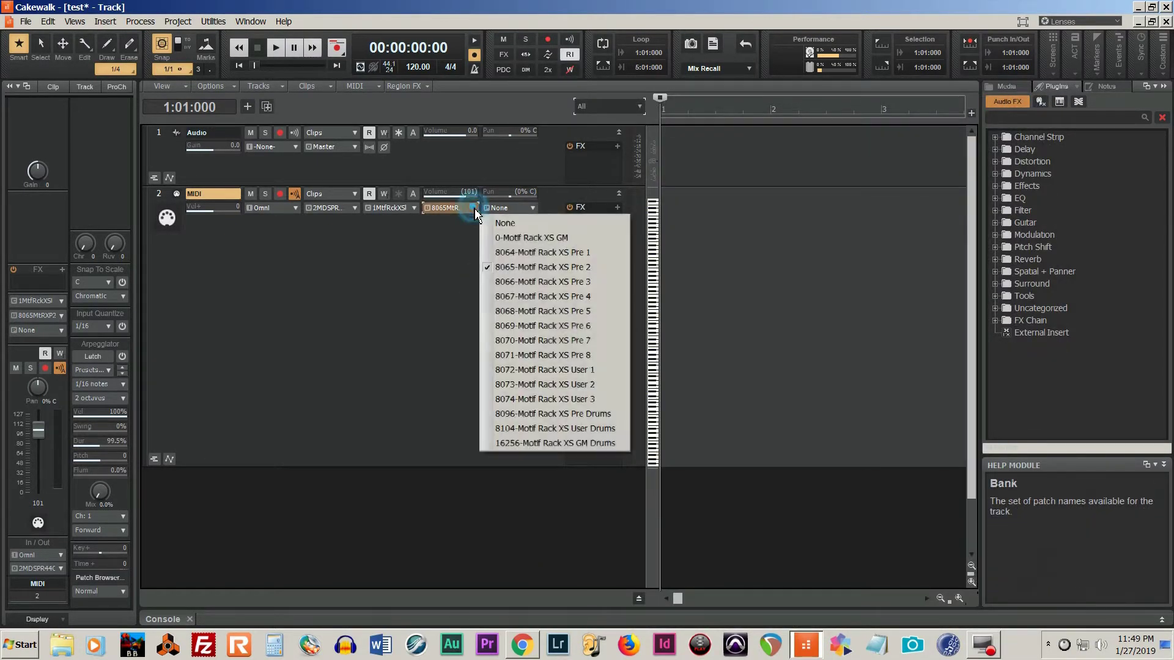
{"action": "left_click", "coordinate": [442, 279]}
{"action": "left_click", "coordinate": [533, 212]}
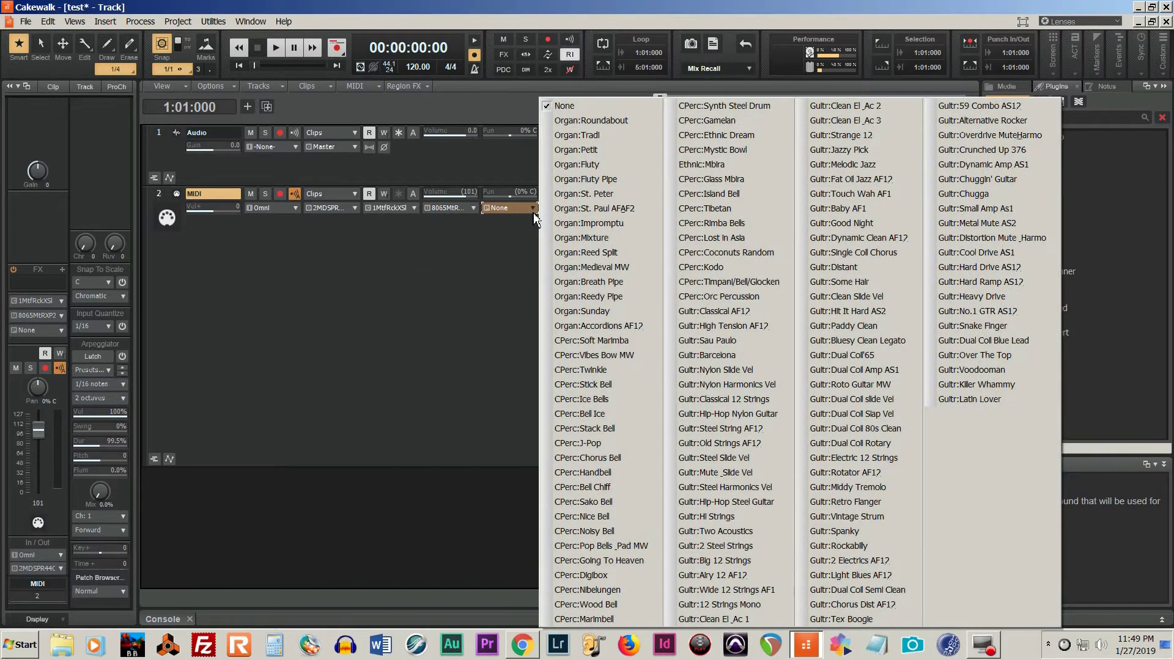
{"action": "left_click", "coordinate": [480, 210]}
Step: Switch the bank to 8096-Motif Rack XS Pre Drums and preview its drum-kit patches, leaving patch None
{"action": "left_click", "coordinate": [475, 208]}
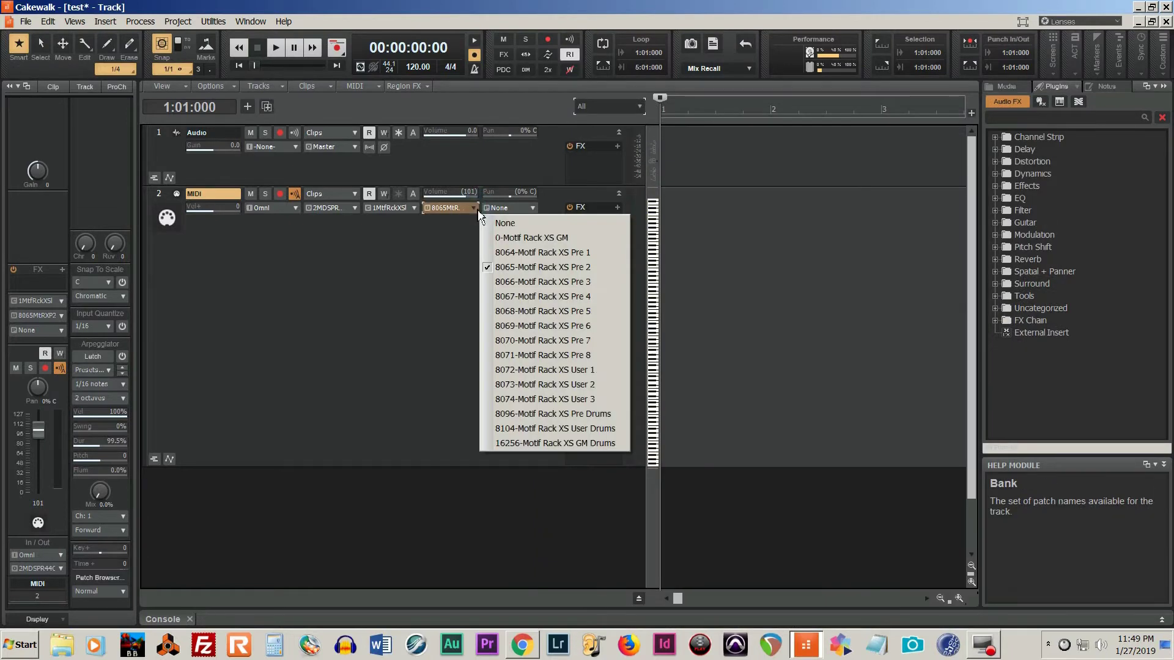
{"action": "left_click", "coordinate": [530, 414]}
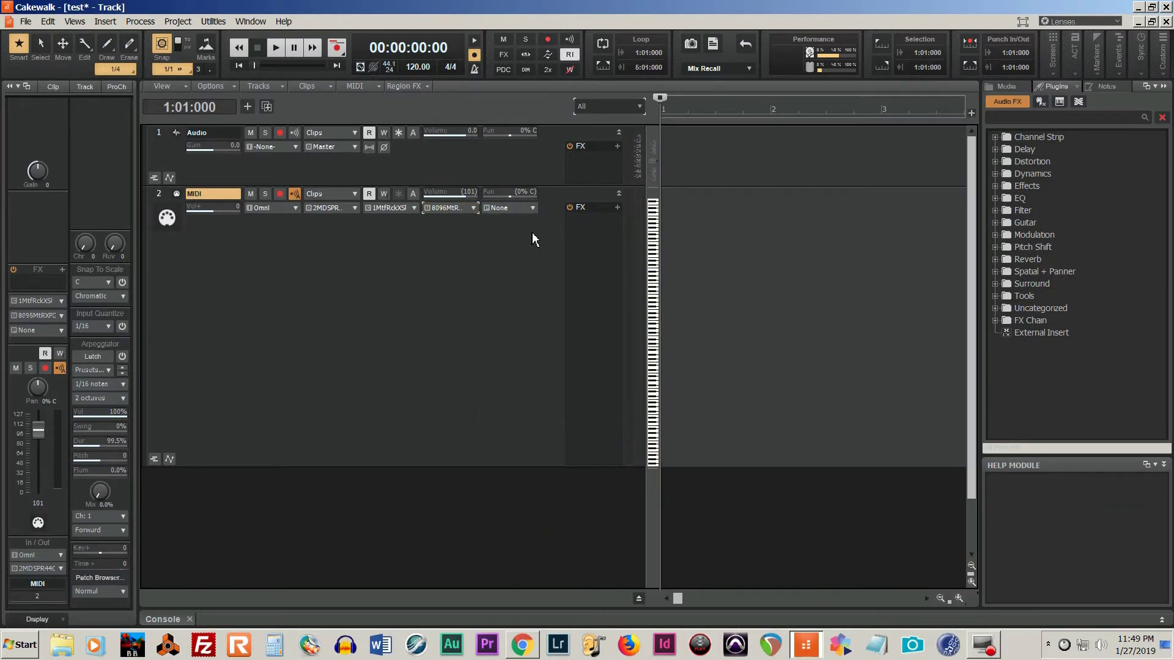
{"action": "left_click", "coordinate": [534, 208]}
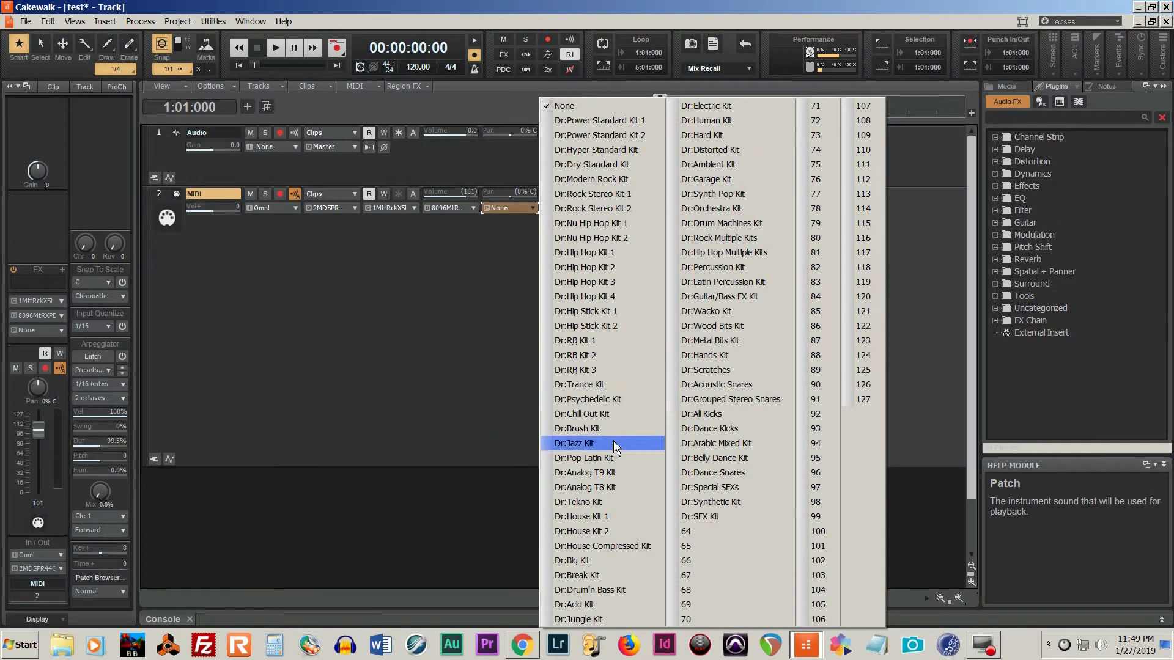
{"action": "left_click", "coordinate": [435, 299]}
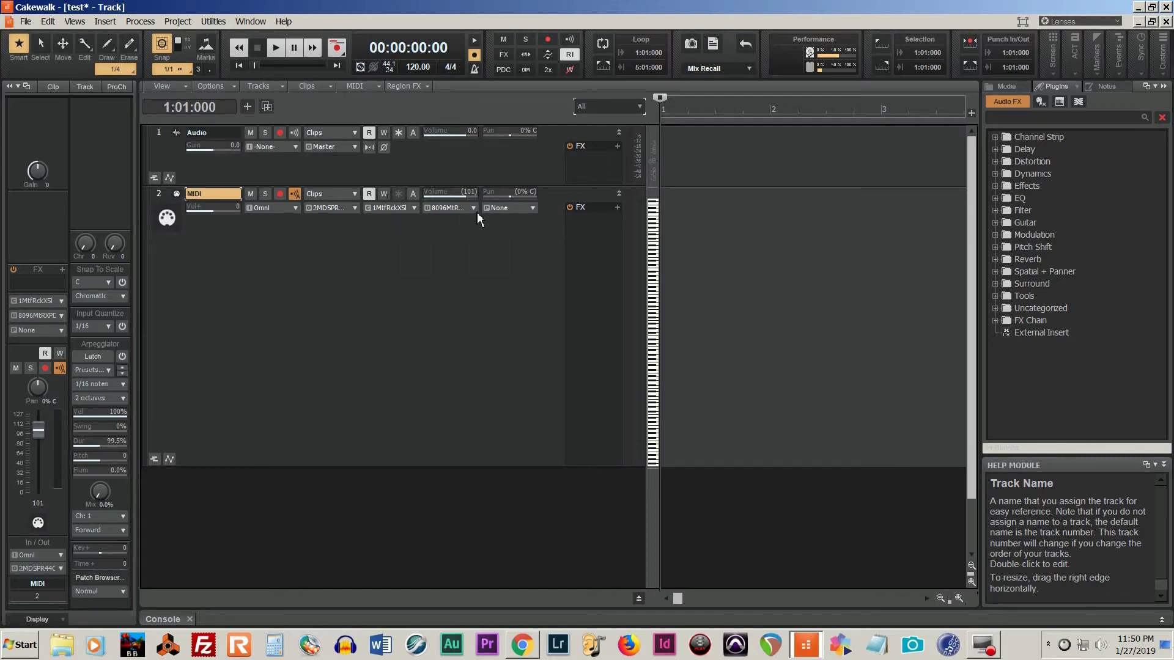
{"action": "left_click", "coordinate": [474, 208]}
{"action": "left_click", "coordinate": [428, 293]}
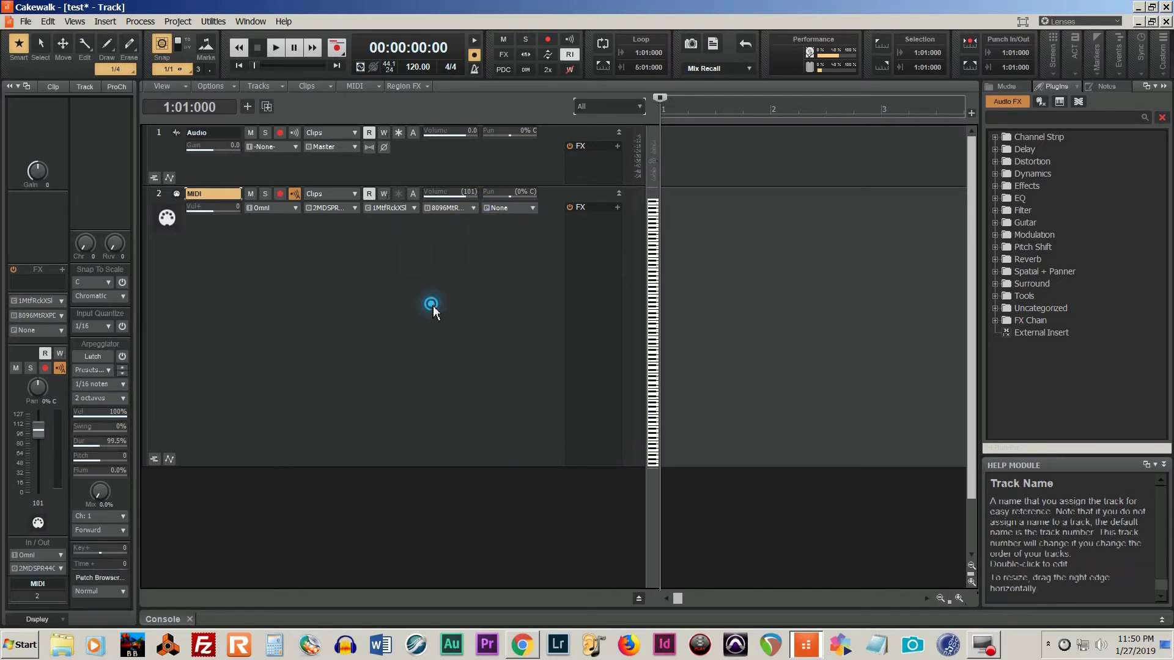
{"action": "left_click", "coordinate": [536, 210]}
{"action": "left_click", "coordinate": [419, 339]}
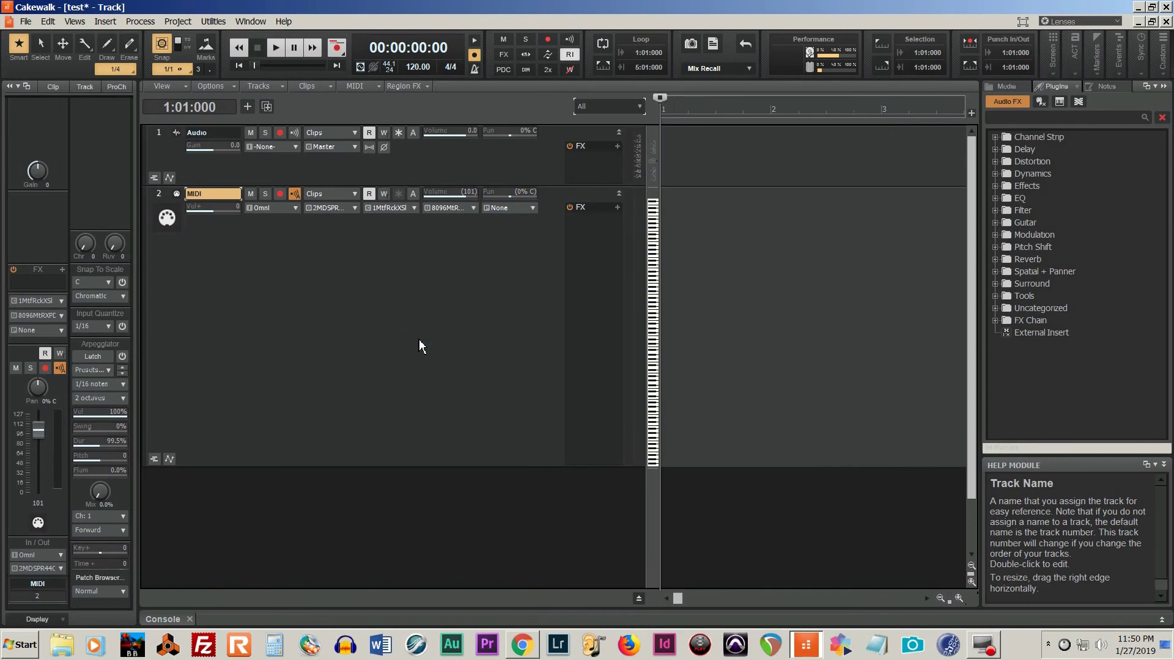